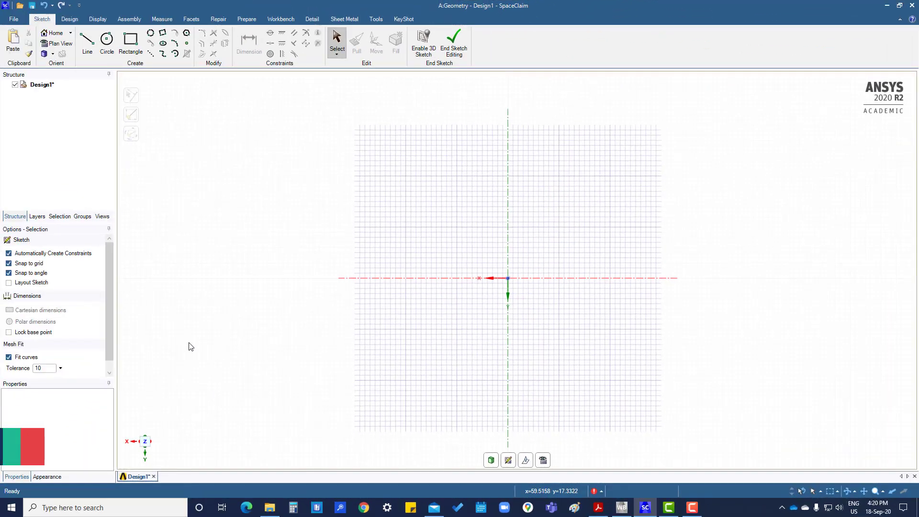
Draw a circle about 17.2 mm in diameter, centred up and to the right of the origin
{"action": "left_click", "coordinate": [107, 41]}
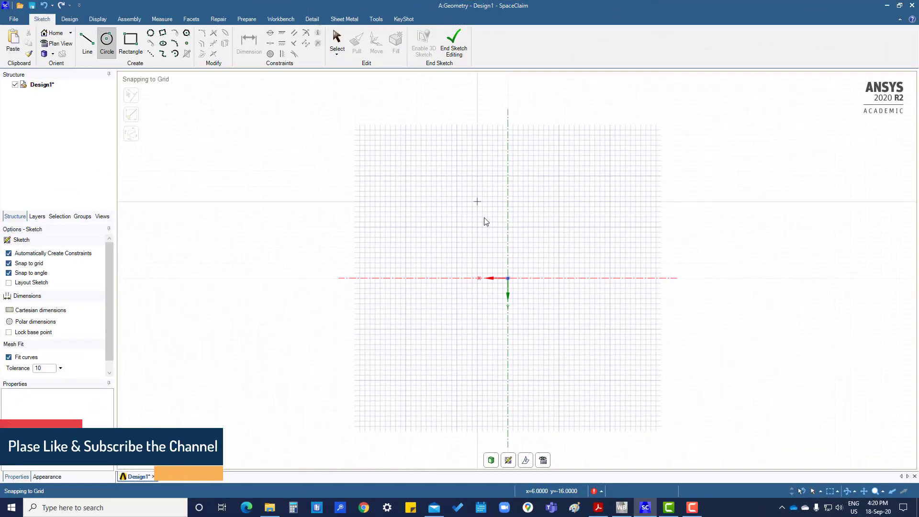
{"action": "left_click", "coordinate": [544, 232]}
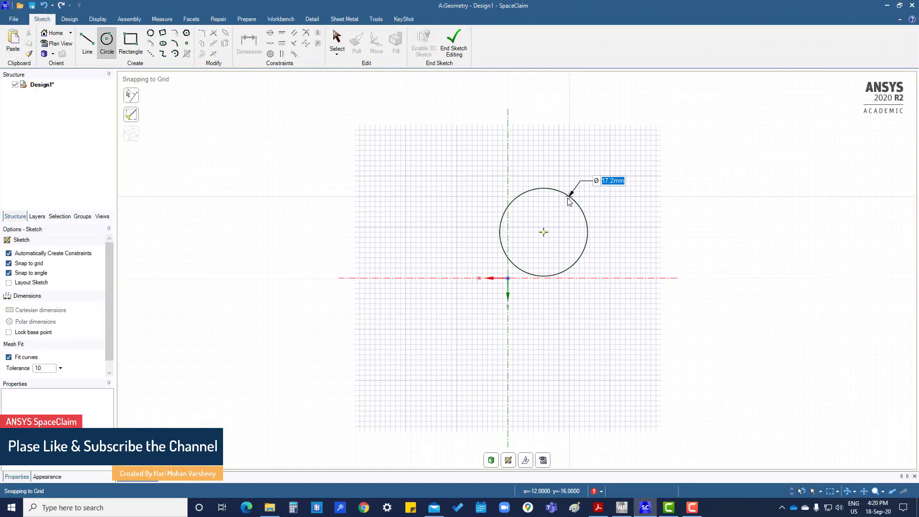
{"action": "left_click", "coordinate": [569, 201]}
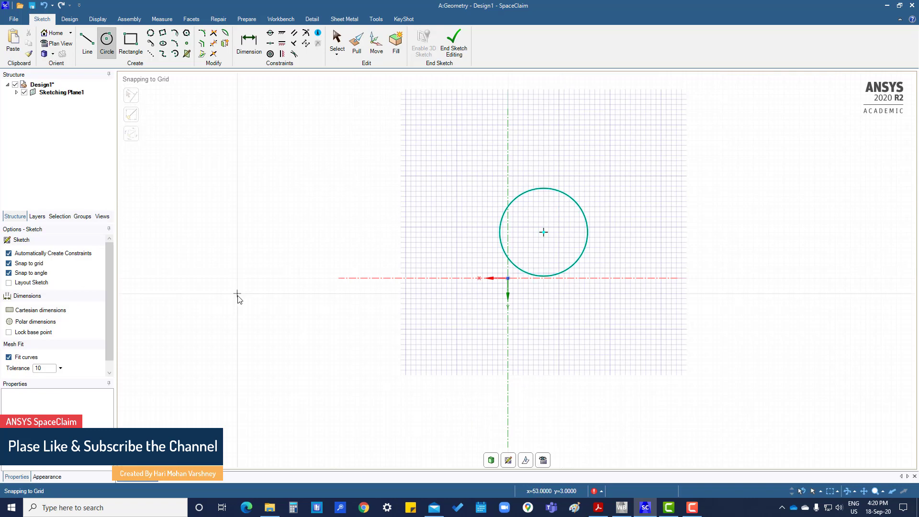
{"action": "key", "text": "Escape"}
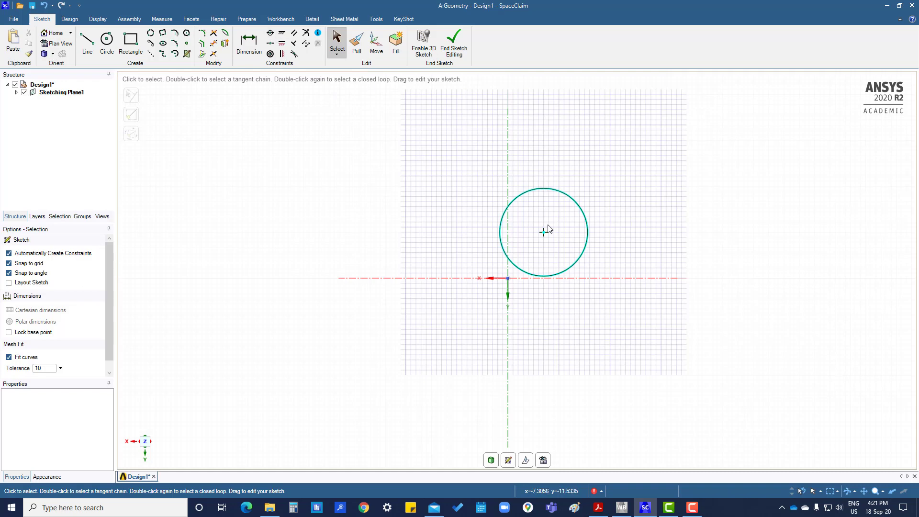
Make the circle's centre coincident with the origin
{"action": "left_click", "coordinate": [270, 33]}
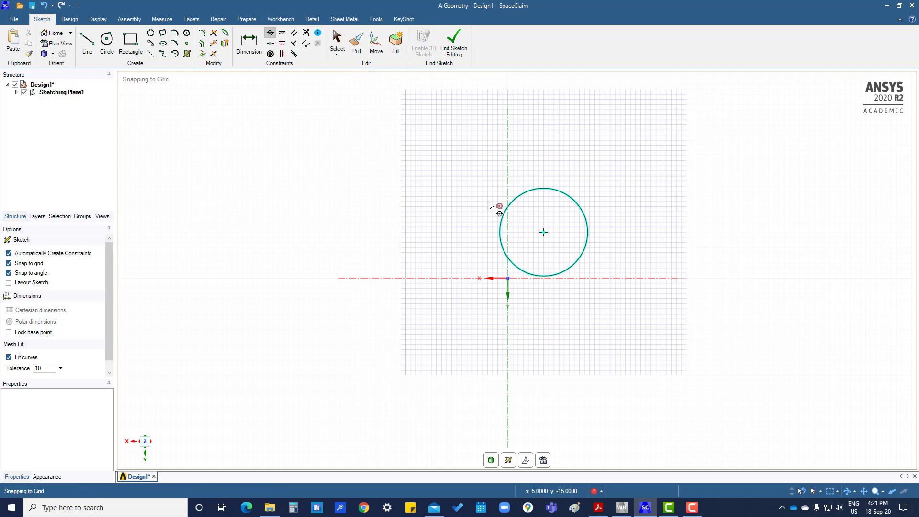
{"action": "left_click", "coordinate": [544, 234]}
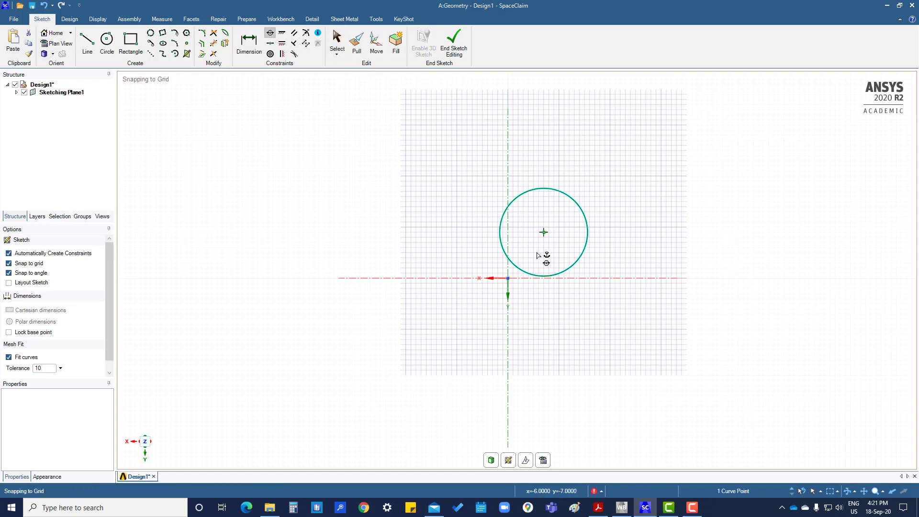
{"action": "left_click", "coordinate": [508, 279]}
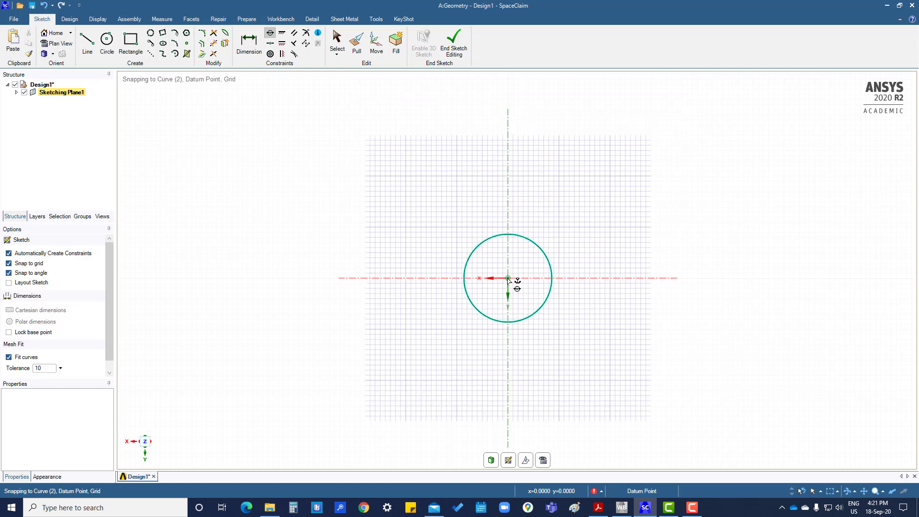
Add a Ø17.2mm diameter dimension to the circle
{"action": "left_click", "coordinate": [239, 42]}
{"action": "left_click", "coordinate": [532, 247]}
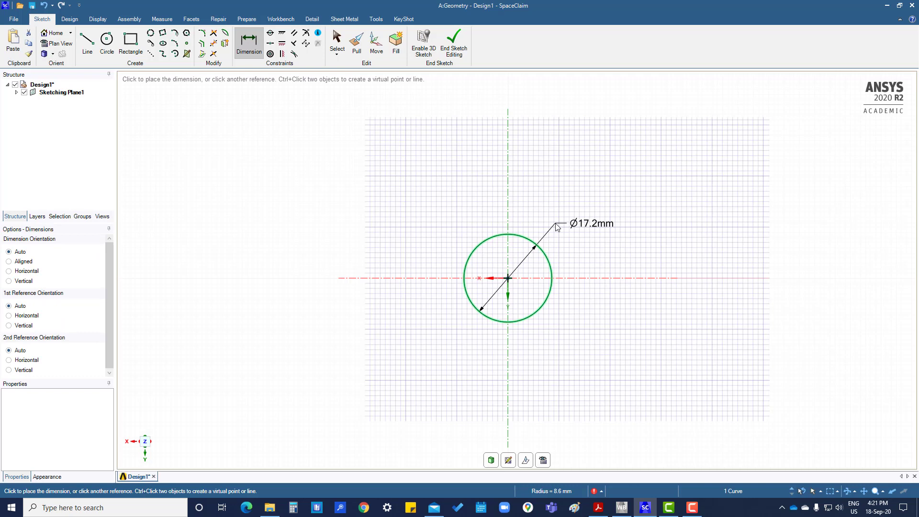
{"action": "left_click", "coordinate": [556, 226]}
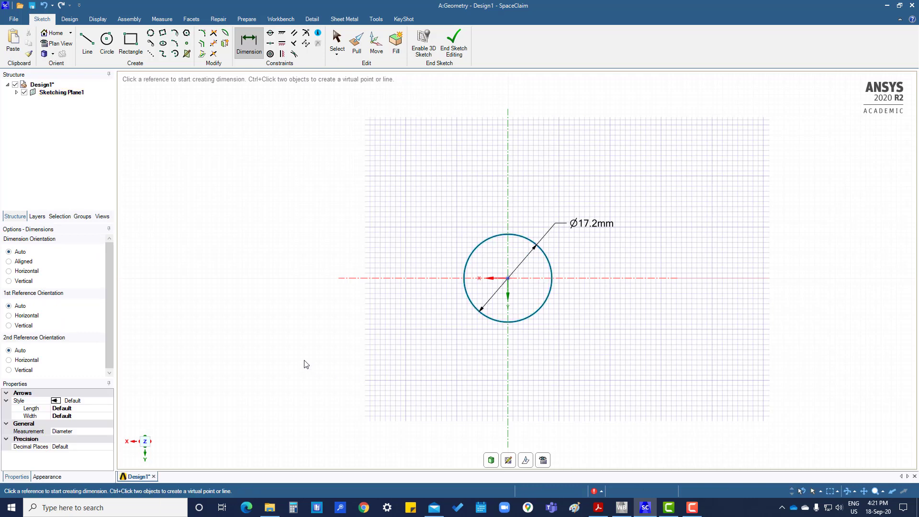
{"action": "key", "text": "s"}
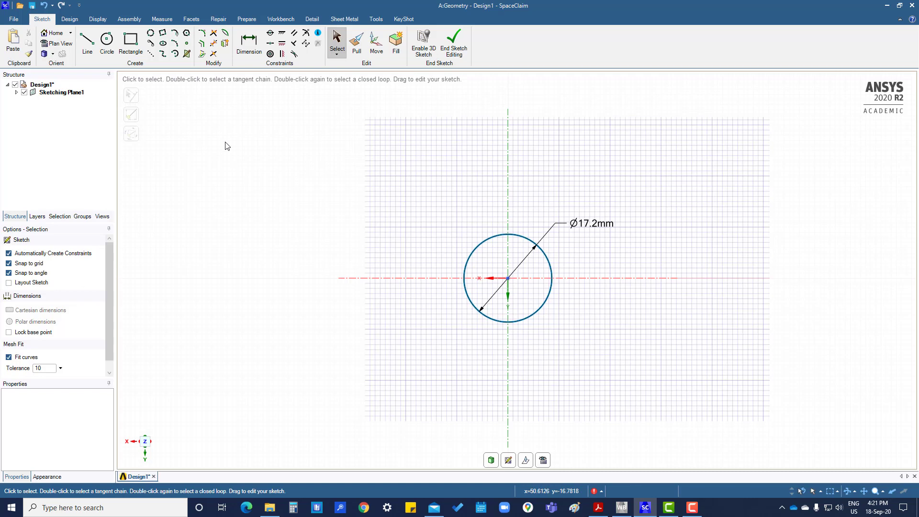
{"action": "left_click", "coordinate": [271, 33]}
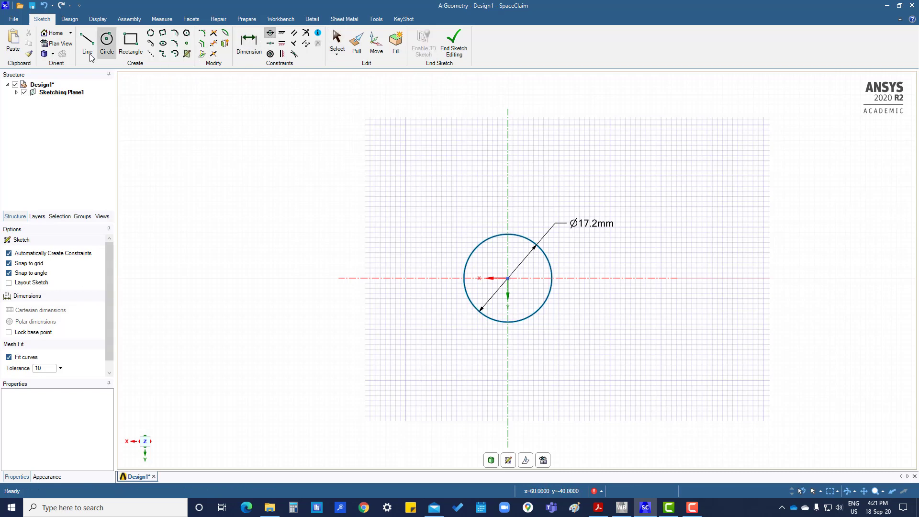
Draw a second circle and make it concentric with the dimensioned circle
{"action": "left_click", "coordinate": [107, 42]}
{"action": "left_click", "coordinate": [656, 252]}
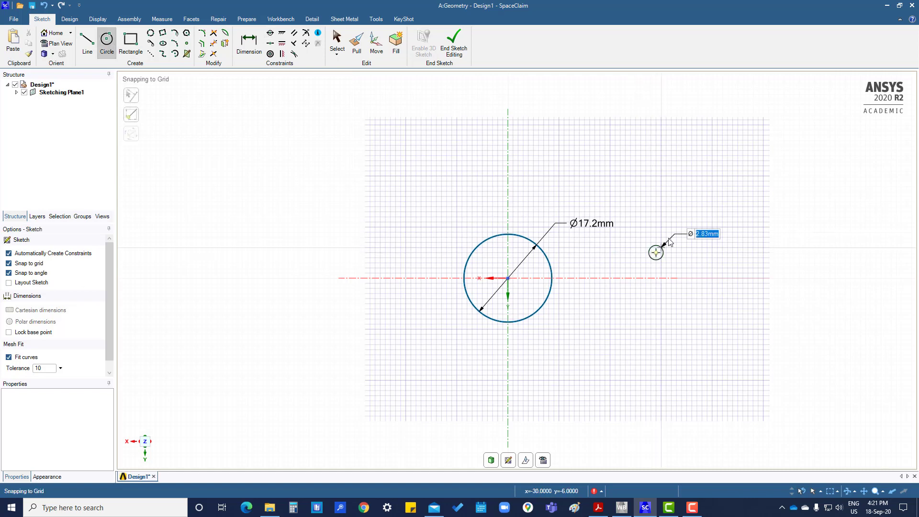
{"action": "left_click", "coordinate": [680, 228]}
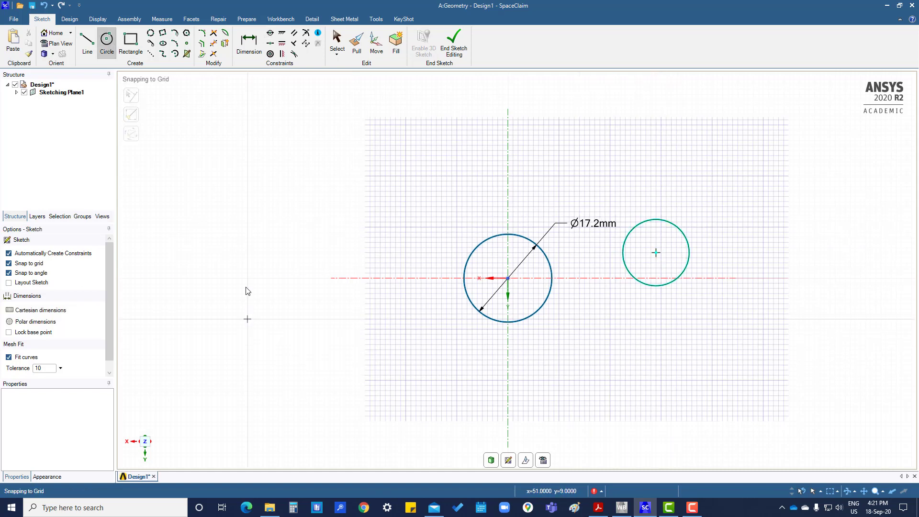
{"action": "left_click", "coordinate": [271, 54]}
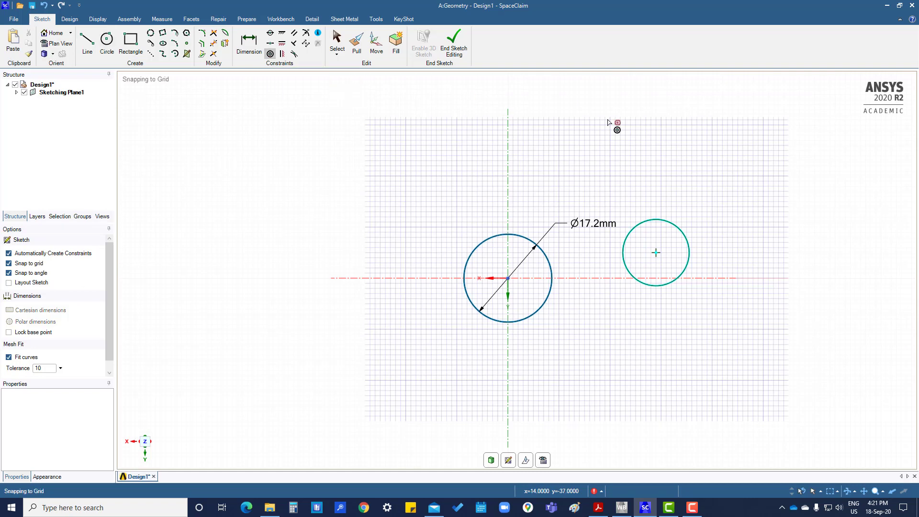
{"action": "left_click", "coordinate": [657, 223]}
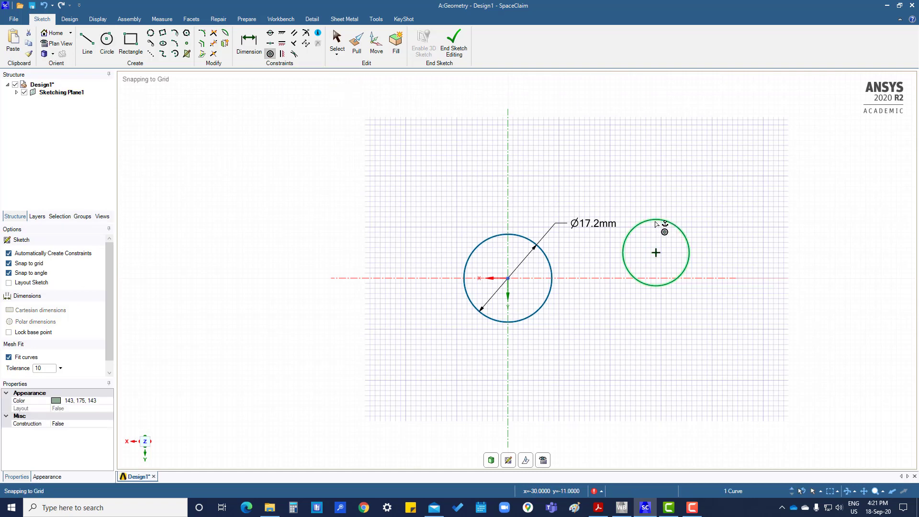
{"action": "left_click", "coordinate": [531, 241]}
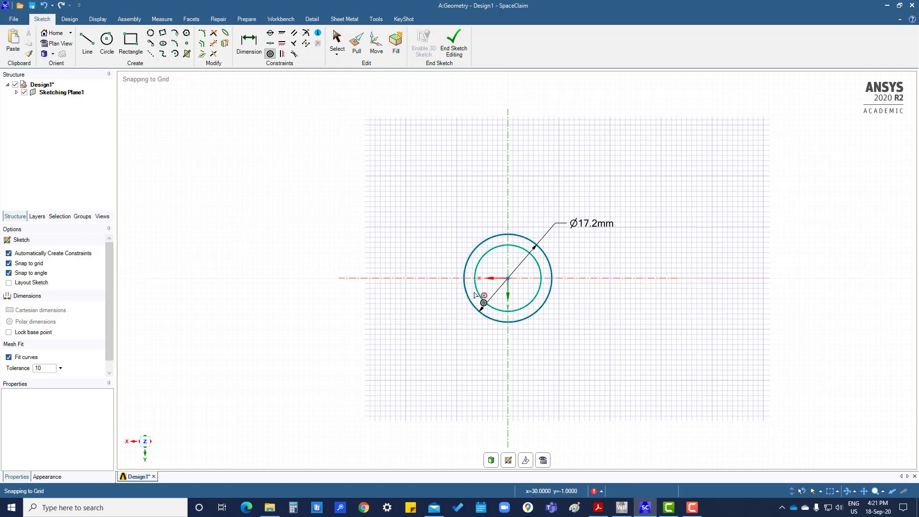
Dimension the inner circle's diameter at Ø13mm
{"action": "left_click", "coordinate": [245, 42]}
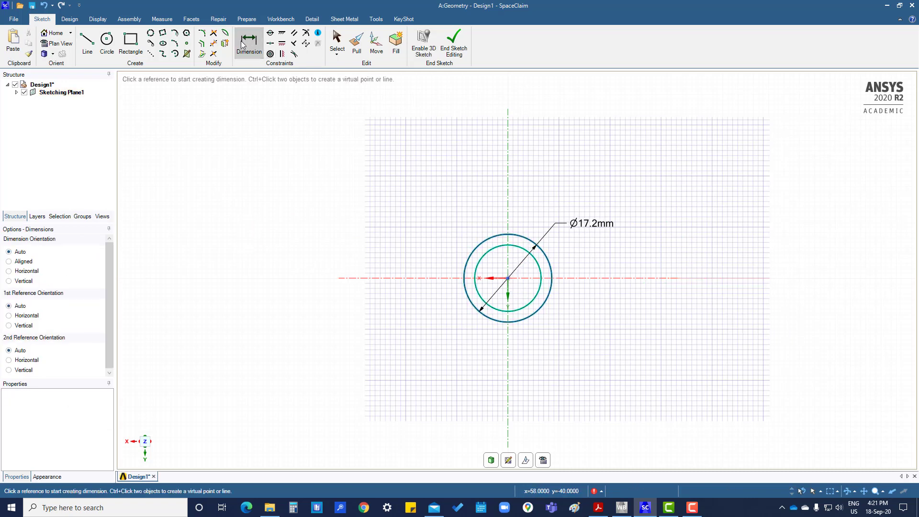
{"action": "left_click", "coordinate": [531, 253]}
{"action": "left_click", "coordinate": [538, 189]}
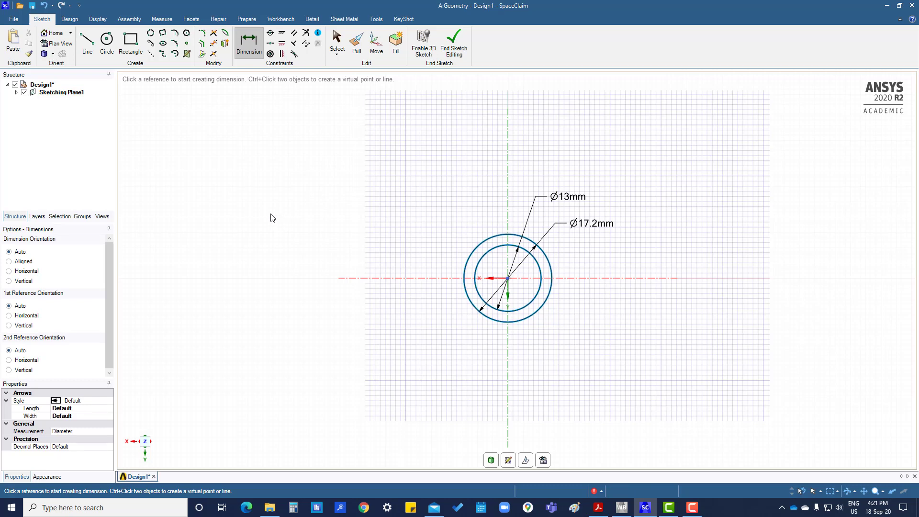
{"action": "left_click", "coordinate": [87, 43]}
{"action": "left_click", "coordinate": [406, 233]}
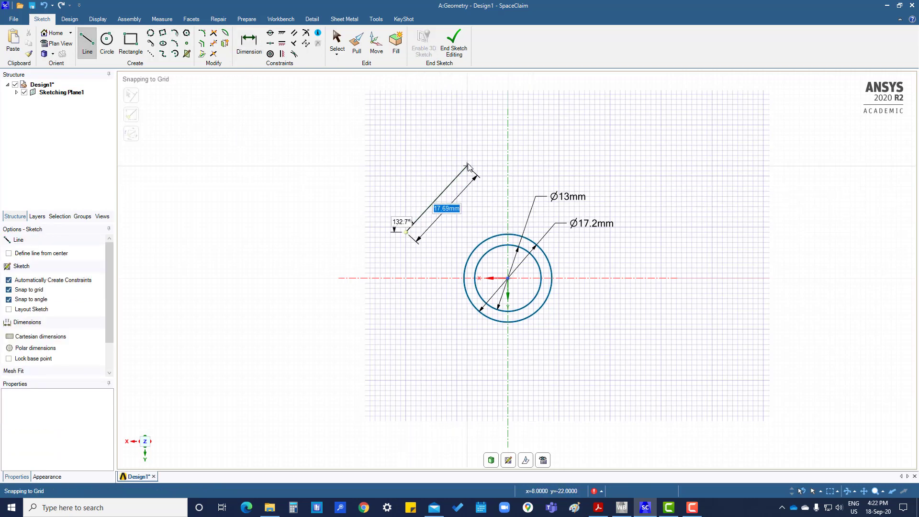
{"action": "left_click", "coordinate": [467, 161]}
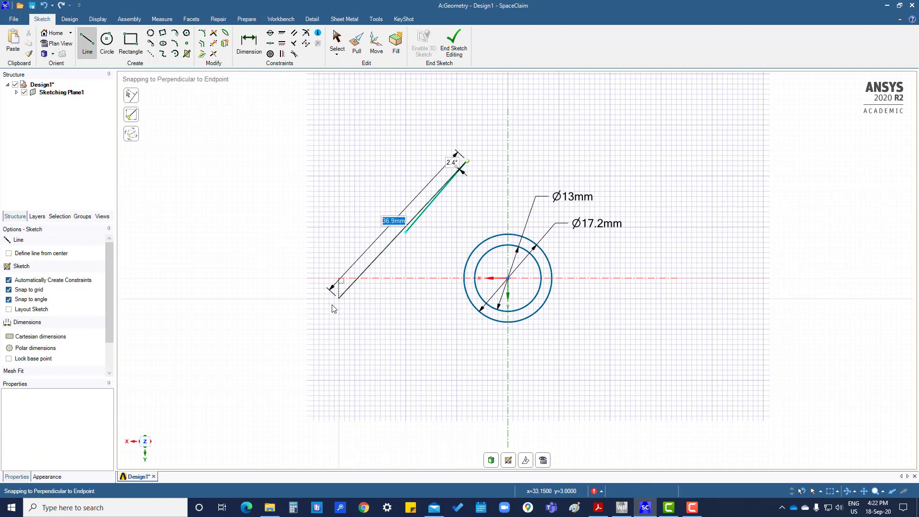
{"action": "key", "text": "Escape"}
{"action": "key", "text": "Escape"}
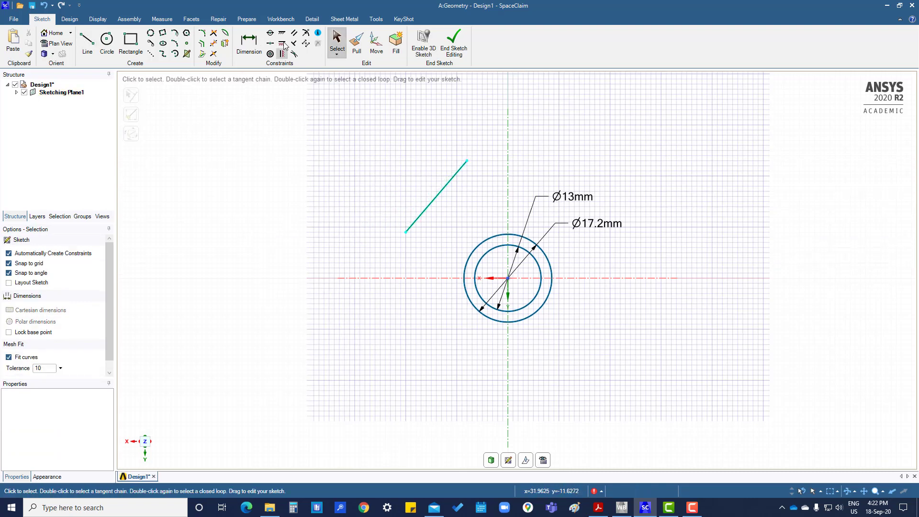
{"action": "left_click", "coordinate": [270, 43]}
{"action": "left_click", "coordinate": [437, 195]}
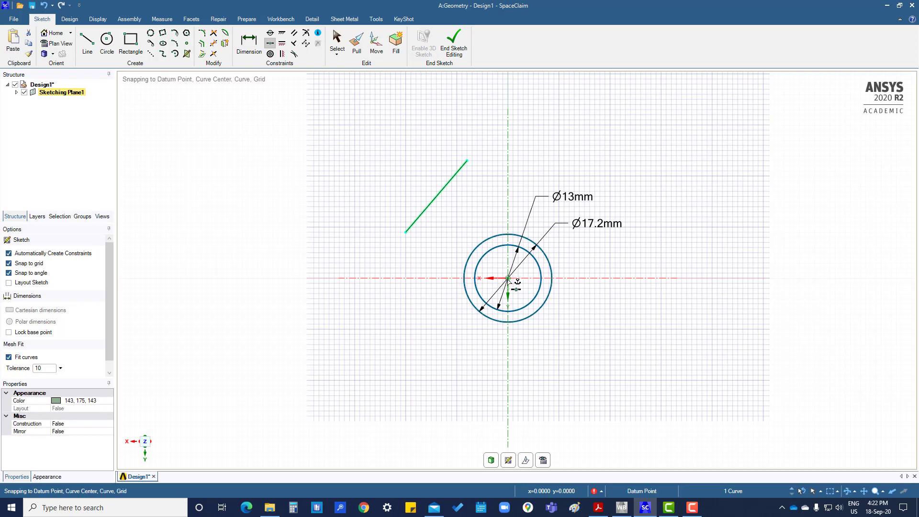
{"action": "left_click", "coordinate": [509, 279]}
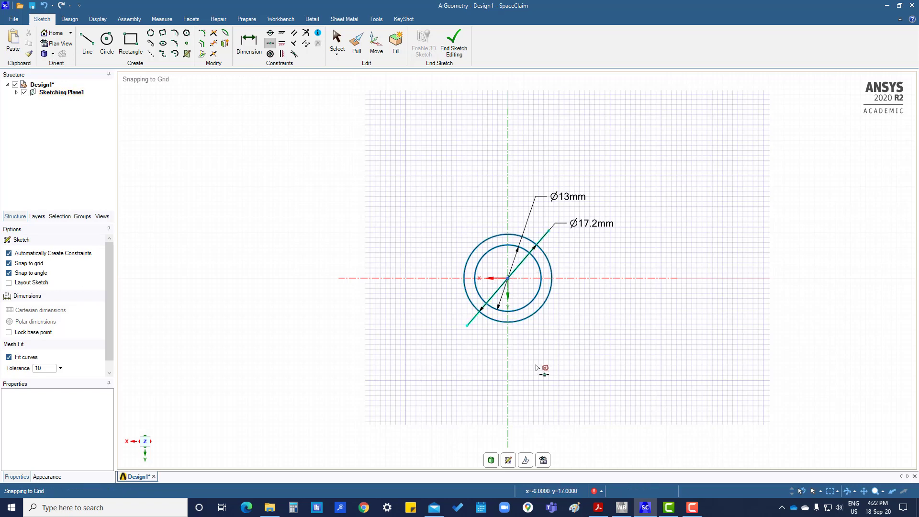
{"action": "key", "text": "s"}
{"action": "left_click", "coordinate": [470, 323]}
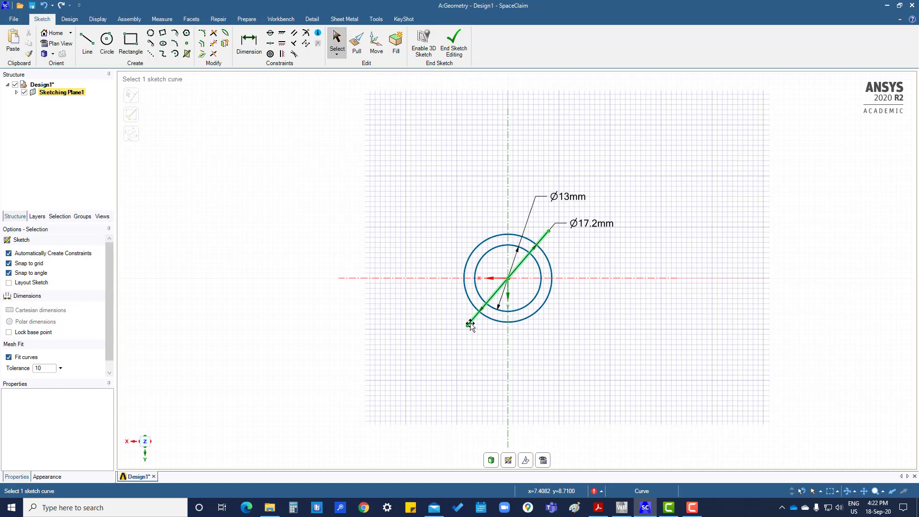
Replace the diagonal line with a new slanted line starting on the x-axis right of the circles
{"action": "key", "text": "Delete"}
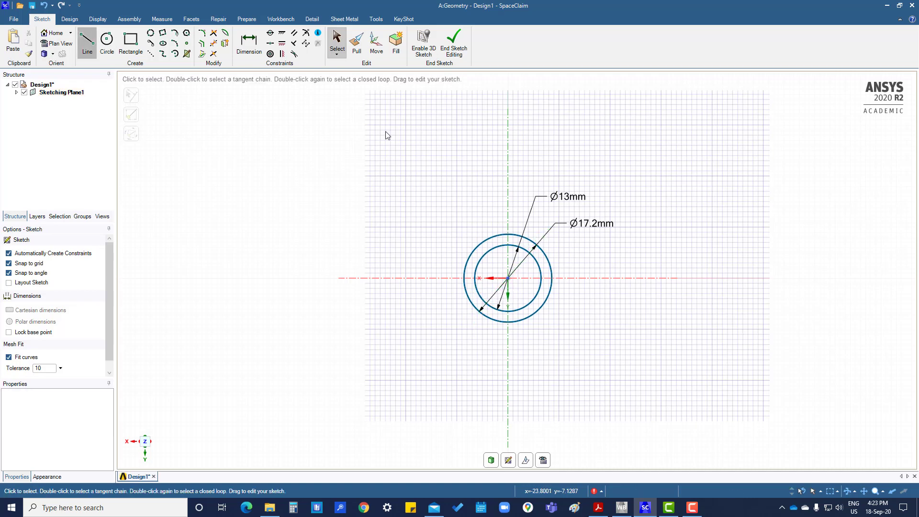
{"action": "key", "text": "l"}
{"action": "left_click", "coordinate": [626, 277]}
{"action": "left_click", "coordinate": [687, 187]}
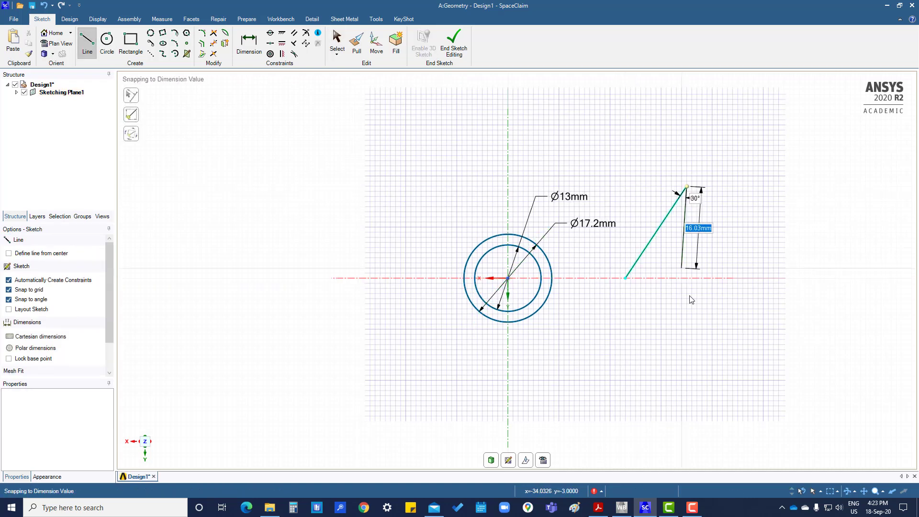
{"action": "key", "text": "Escape"}
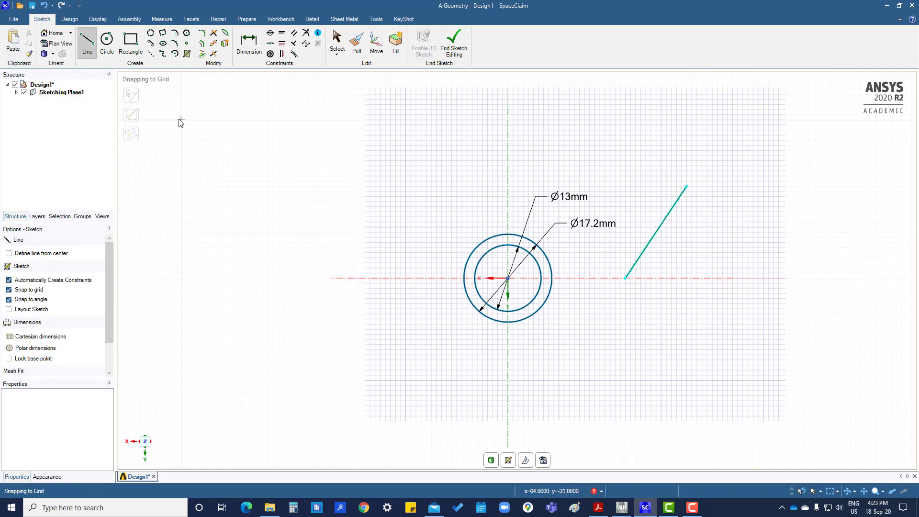
Constrain the slanted line to be horizontal
{"action": "left_click", "coordinate": [282, 45]}
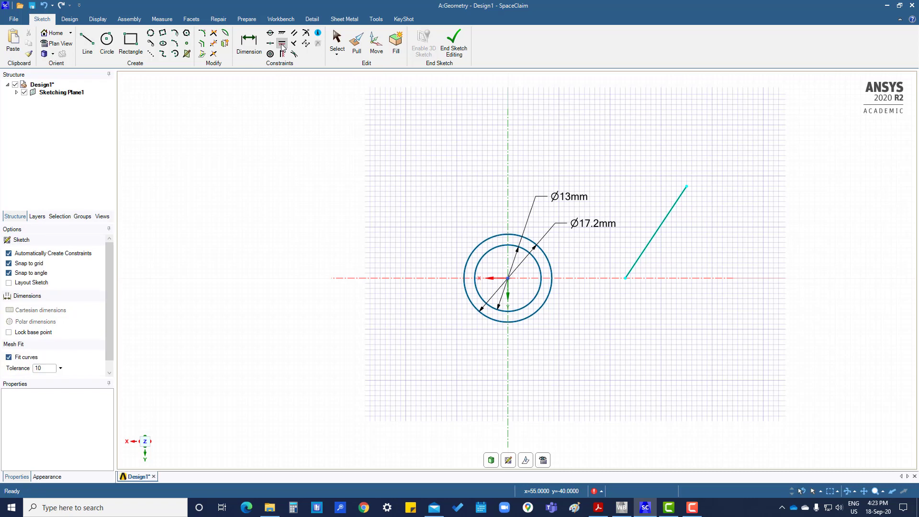
{"action": "left_click", "coordinate": [659, 230]}
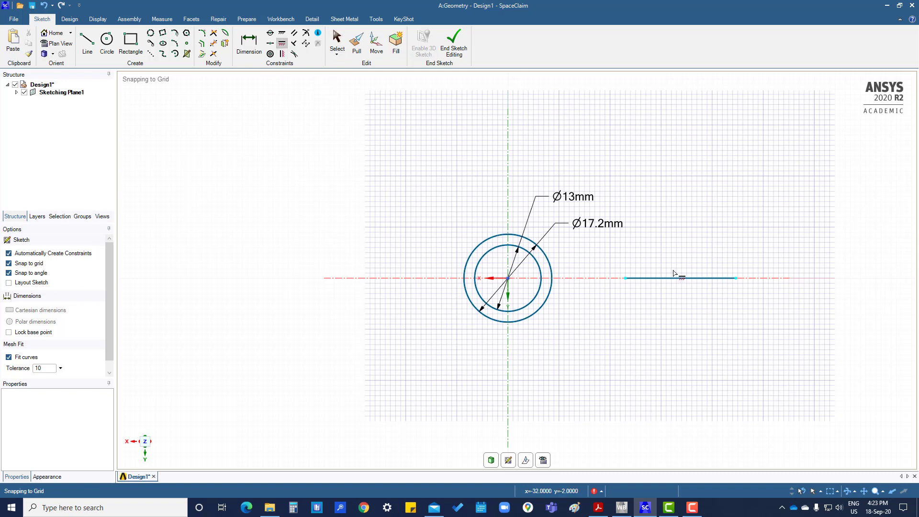
{"action": "key", "text": "Escape"}
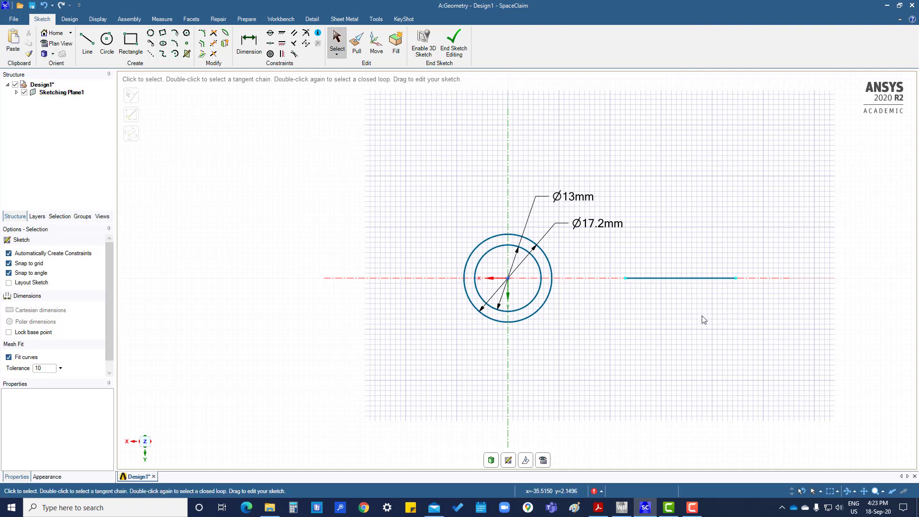
Display the constraint markers and delete the line's horizontal constraint
{"action": "left_click", "coordinate": [318, 34]}
{"action": "left_click", "coordinate": [319, 42]}
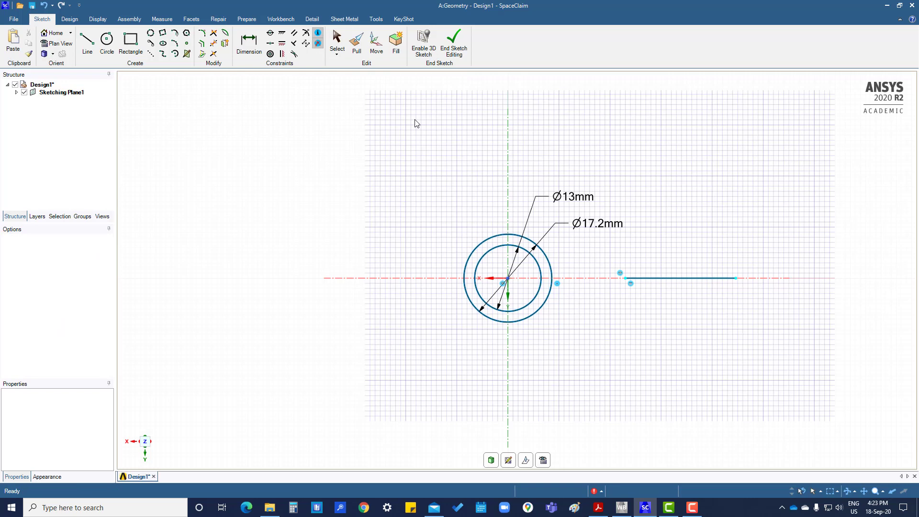
{"action": "left_click", "coordinate": [631, 283]}
{"action": "key", "text": "s"}
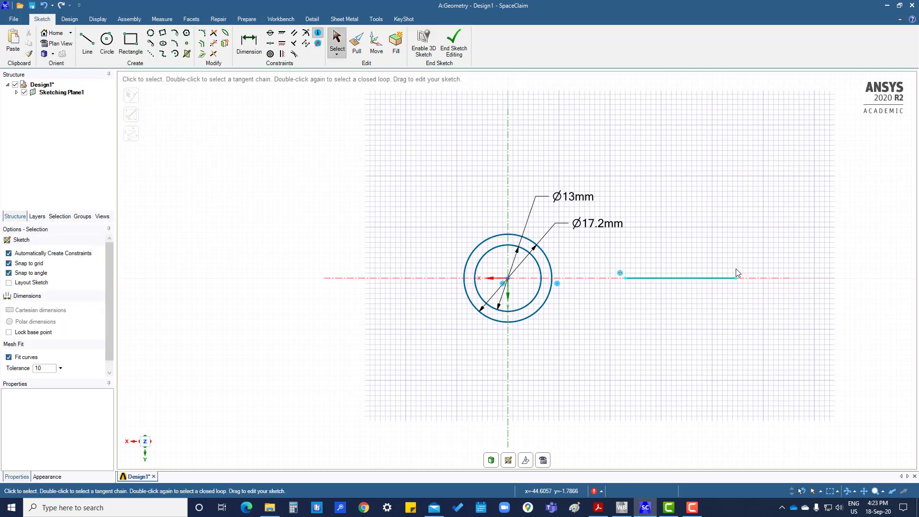
Tilt the line by raising its right end, then constrain it vertical
{"action": "left_click_drag", "start_coordinate": [735, 278], "coordinate": [706, 203]}
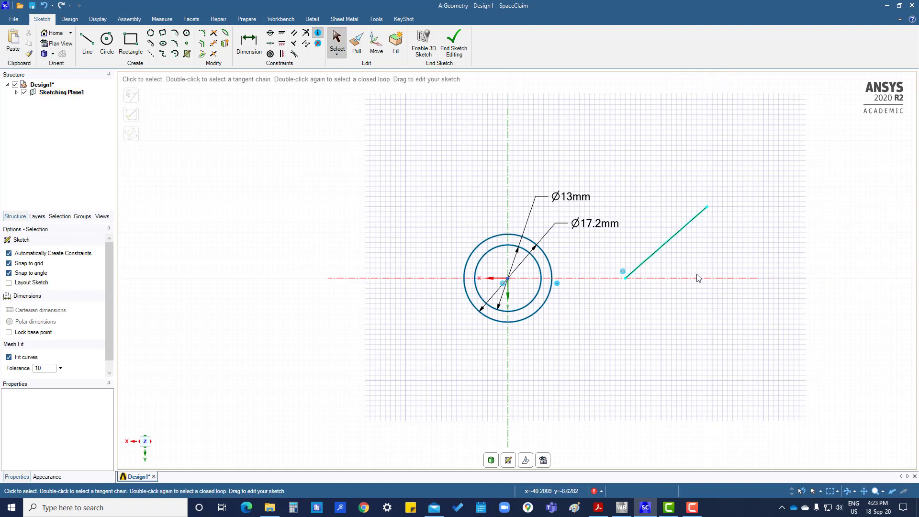
{"action": "left_click", "coordinate": [282, 54]}
{"action": "left_click", "coordinate": [676, 236]}
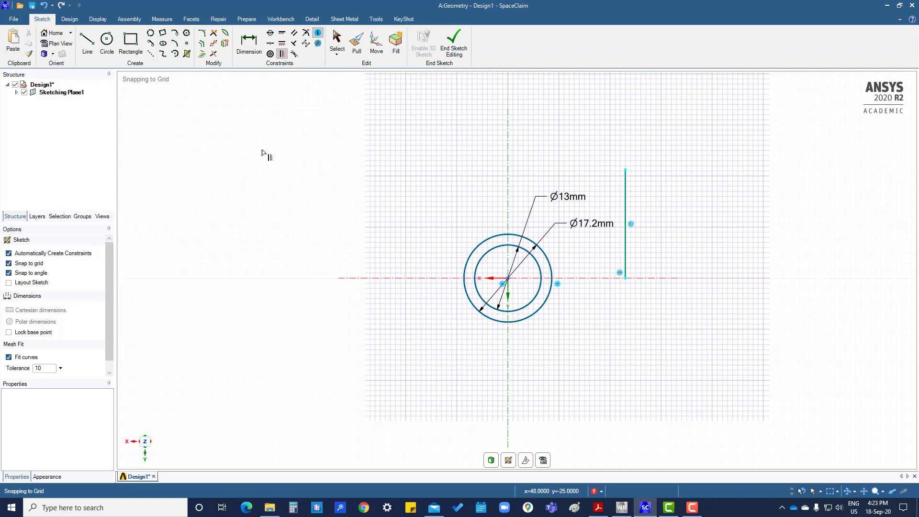
{"action": "key", "text": "Escape"}
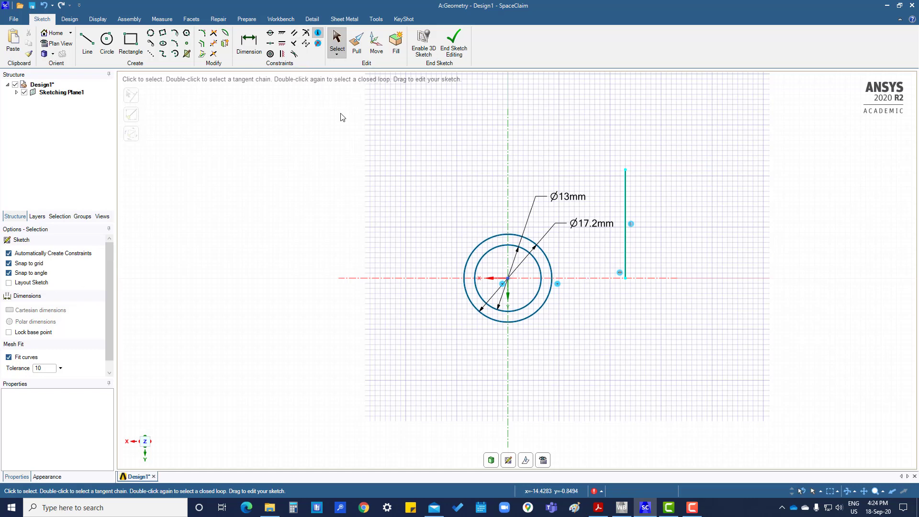
{"action": "left_click", "coordinate": [92, 42]}
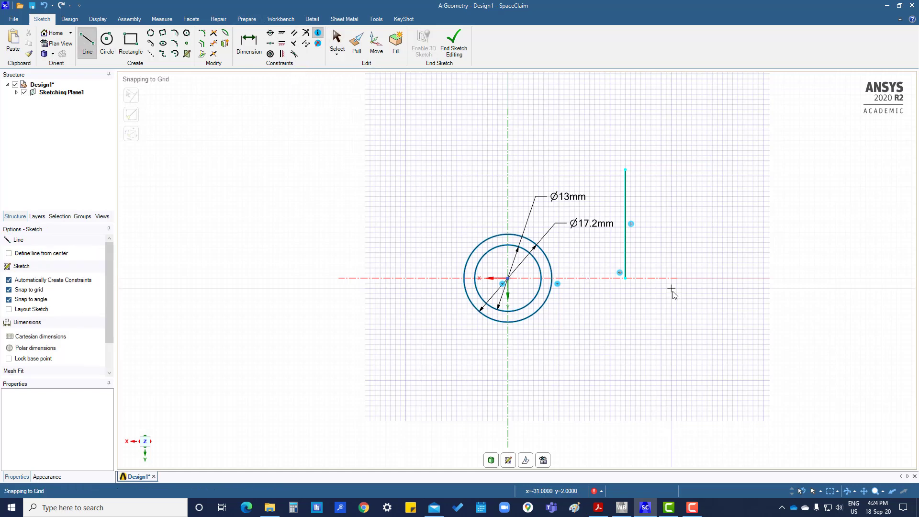
{"action": "left_click", "coordinate": [647, 279]}
{"action": "double_click", "coordinate": [743, 170]}
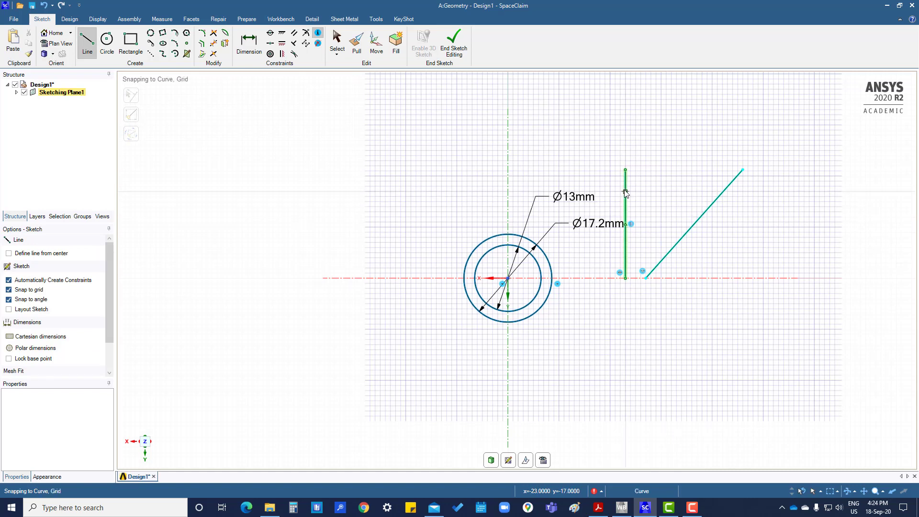
{"action": "key", "text": "Escape"}
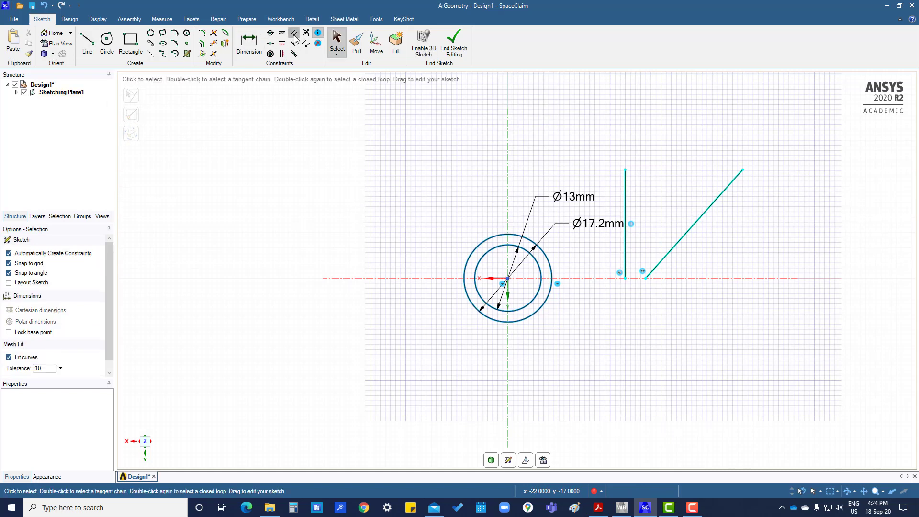
{"action": "left_click", "coordinate": [293, 32]}
{"action": "left_click", "coordinate": [696, 223]}
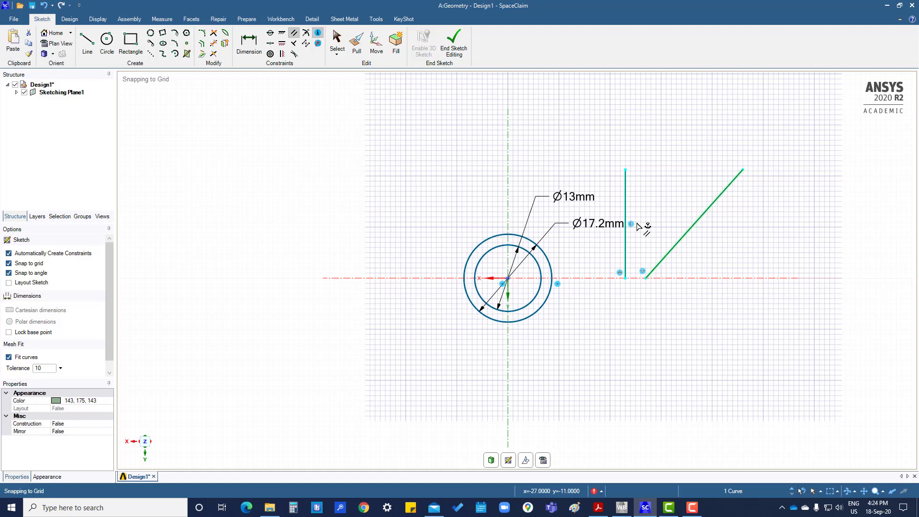
{"action": "left_click", "coordinate": [626, 206]}
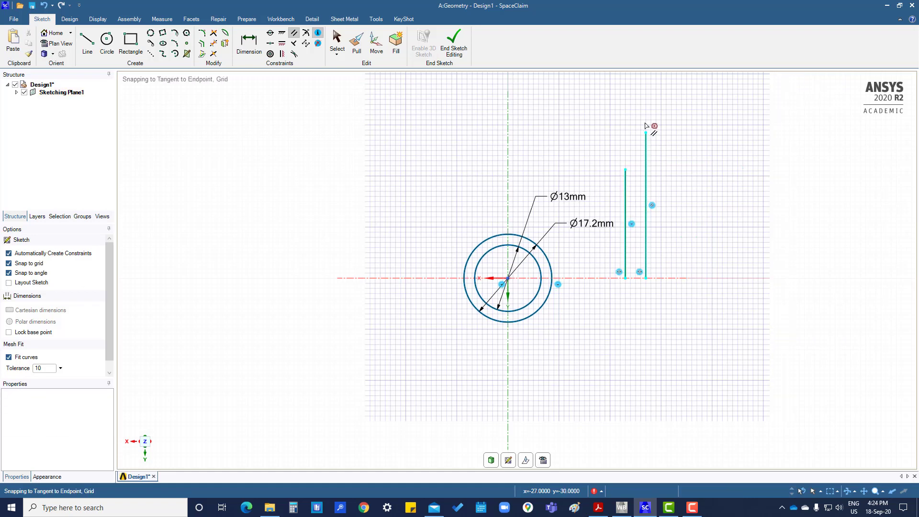
{"action": "left_click", "coordinate": [626, 261]}
{"action": "key", "text": "Escape"}
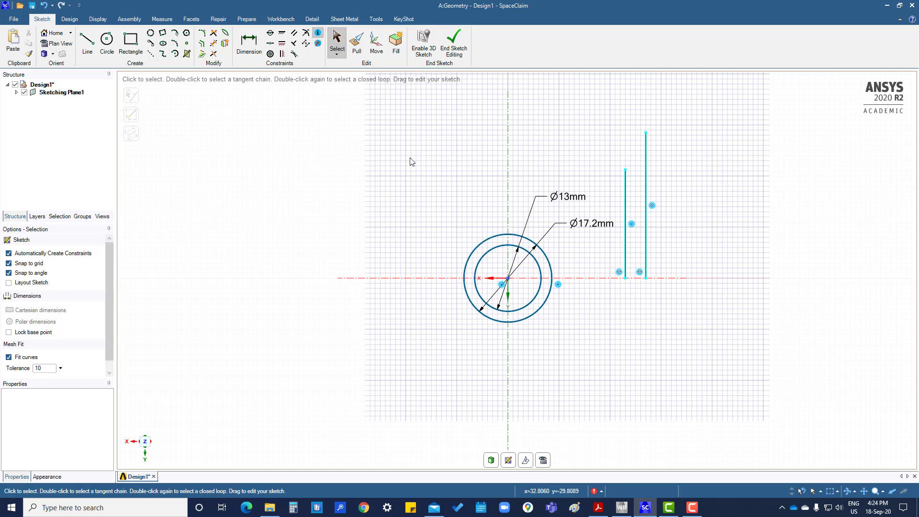
{"action": "left_click", "coordinate": [646, 184]}
{"action": "key", "text": "Delete"}
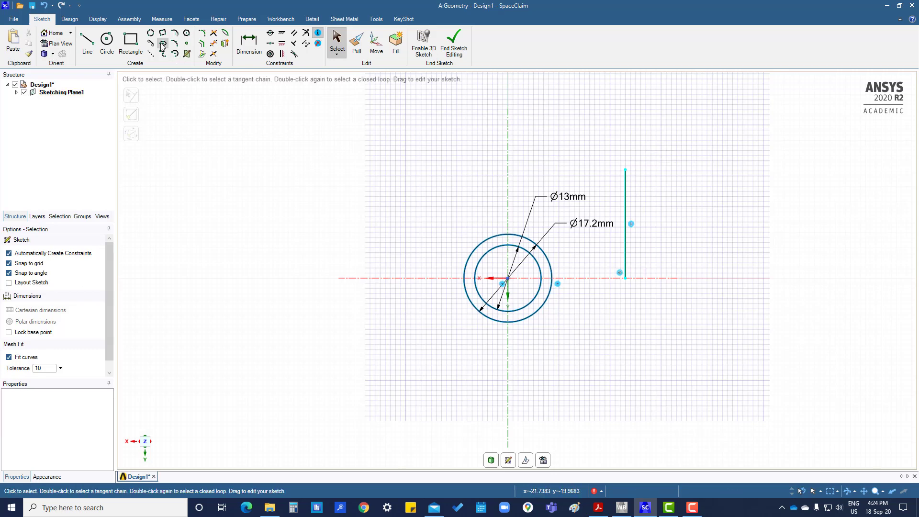
Draw a 20 mm line sloping down-right from near the vertical line's top
{"action": "left_click", "coordinate": [87, 42]}
{"action": "left_click", "coordinate": [651, 171]}
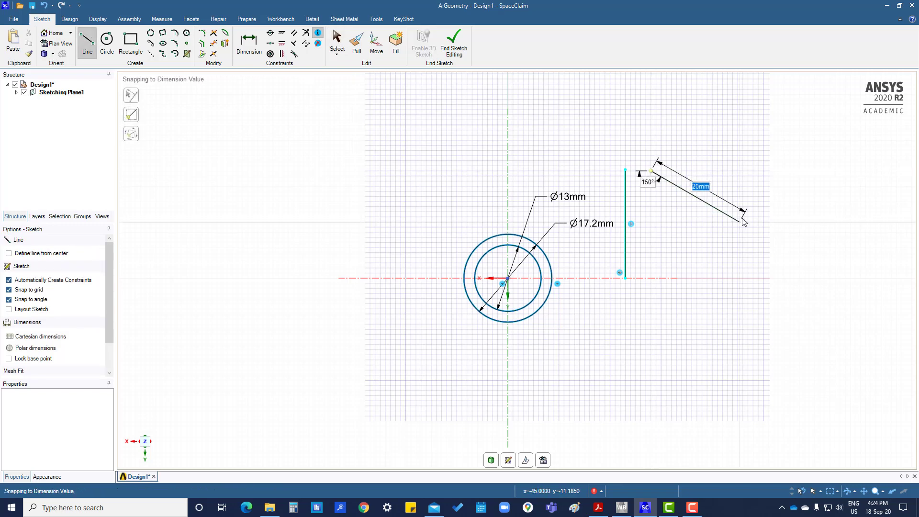
{"action": "left_click", "coordinate": [743, 218]}
{"action": "key", "text": "Escape"}
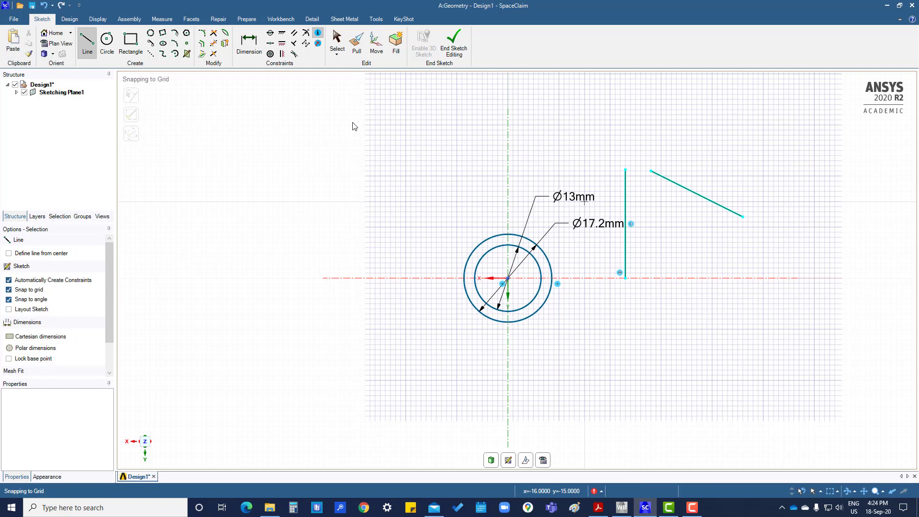
{"action": "left_click", "coordinate": [337, 42]}
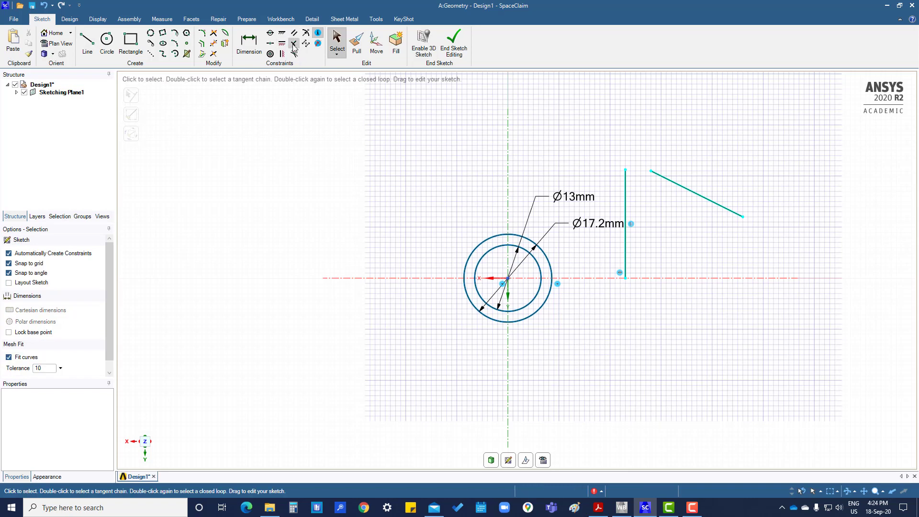
Make the new line perpendicular to the vertical line
{"action": "left_click", "coordinate": [294, 44]}
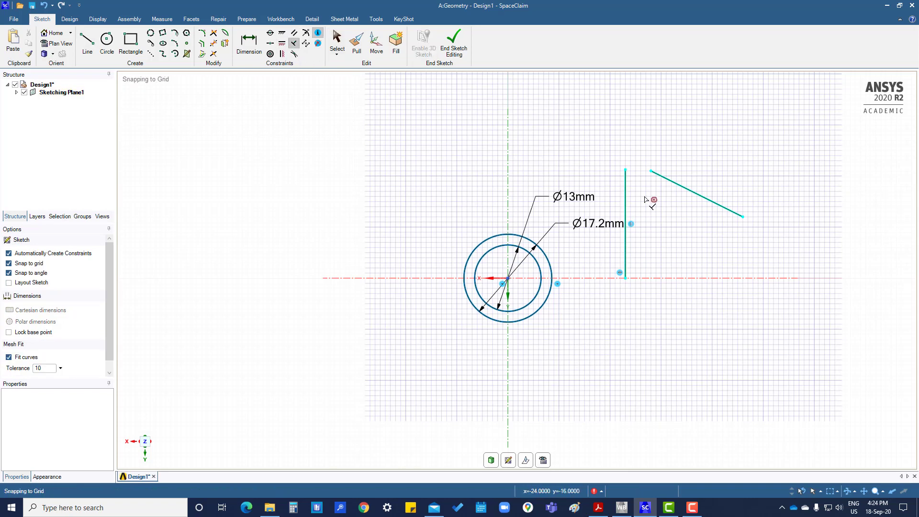
{"action": "left_click", "coordinate": [677, 186]}
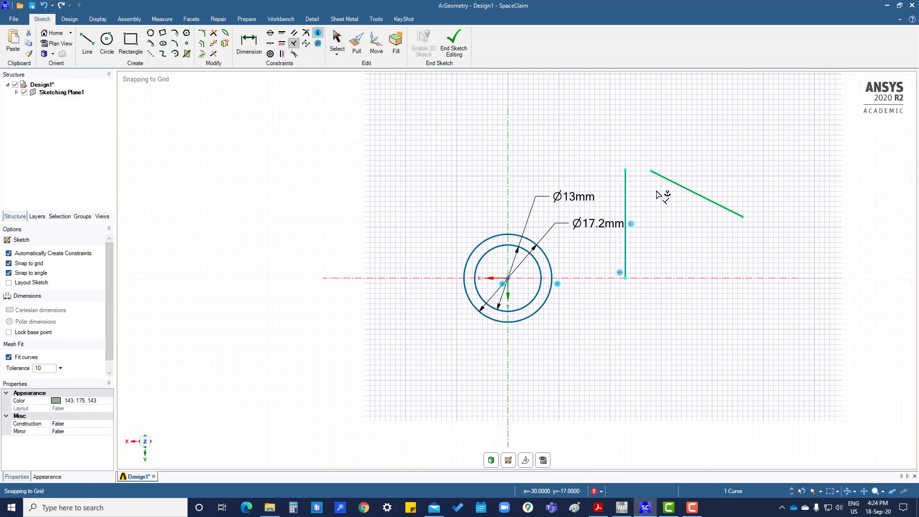
{"action": "left_click", "coordinate": [626, 200]}
{"action": "key", "text": "Escape"}
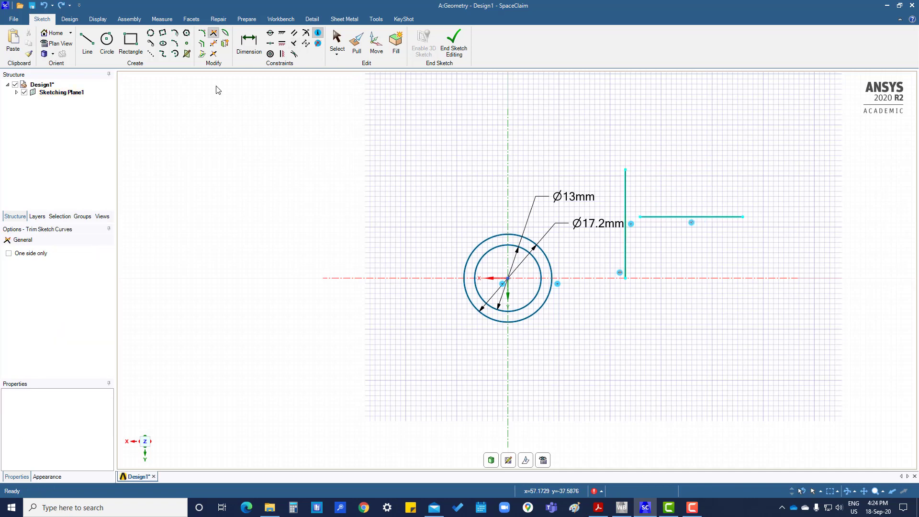
Make the horizontal line's left endpoint coincident with the vertical line
{"action": "key", "text": "Escape"}
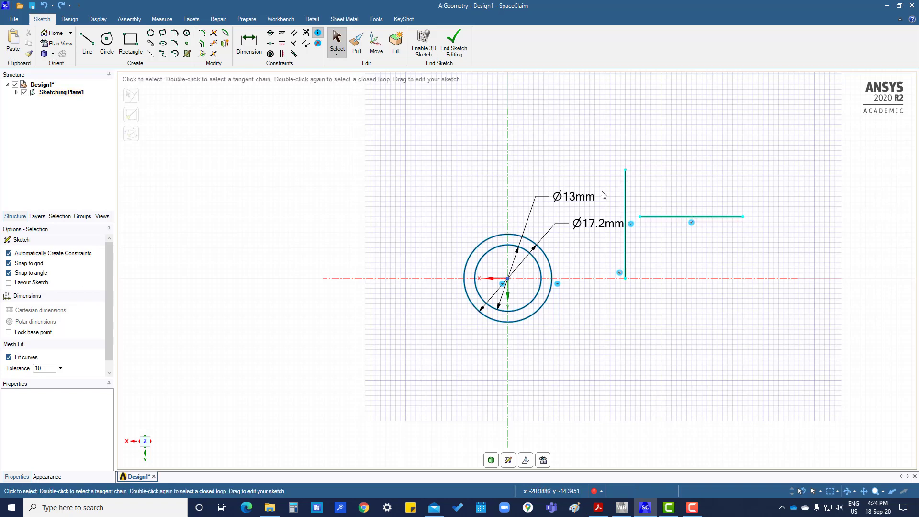
{"action": "left_click", "coordinate": [270, 35]}
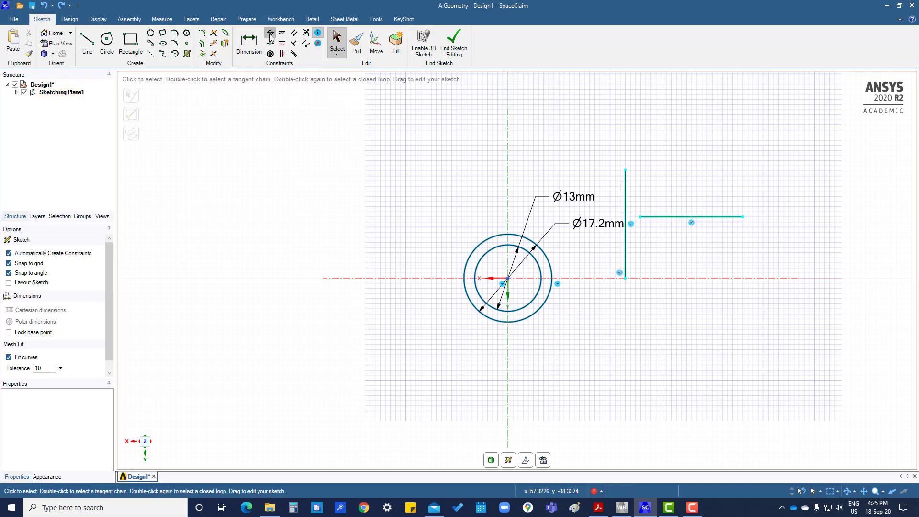
{"action": "left_click", "coordinate": [641, 218]}
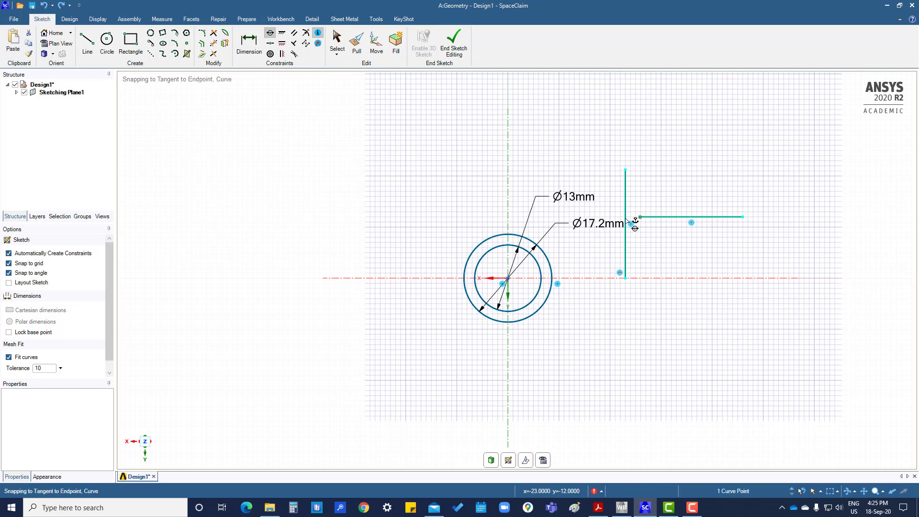
{"action": "left_click", "coordinate": [626, 224]}
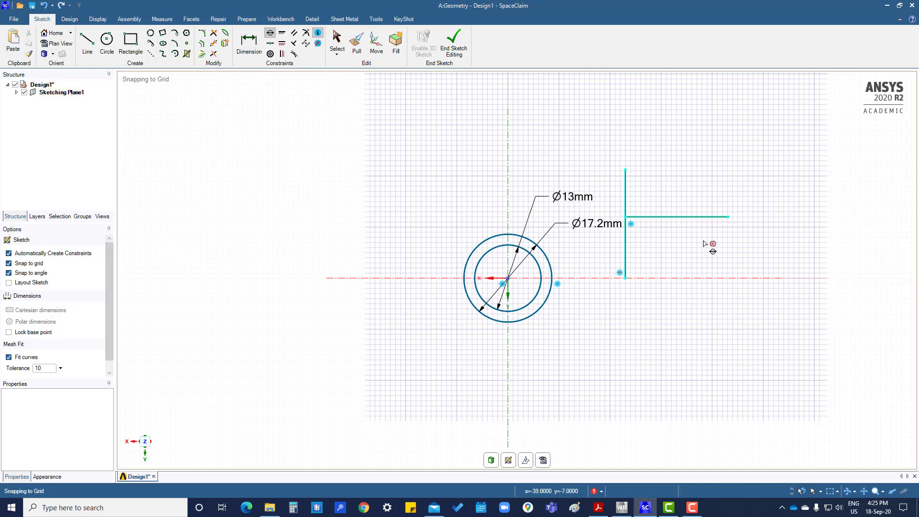
{"action": "key", "text": "Escape"}
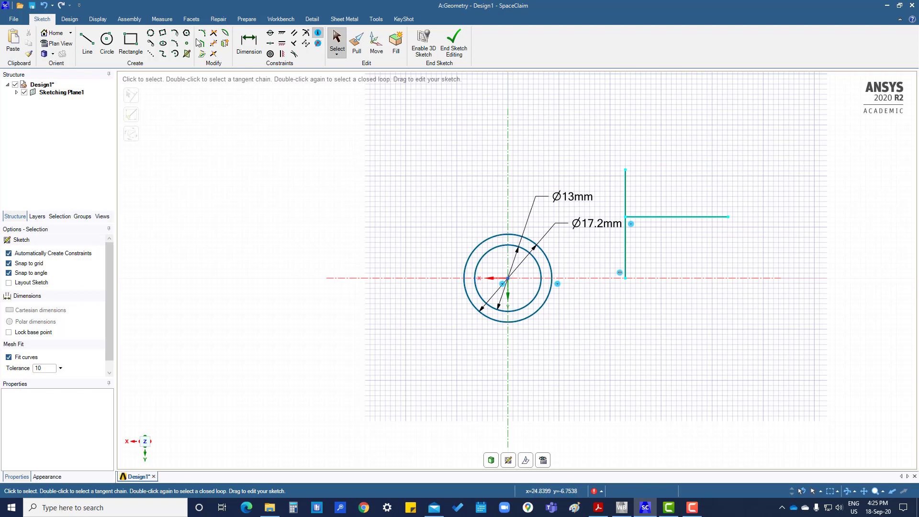
Move the joined lines left and make the horizontal line tangent to the outer circle's top
{"action": "left_click_drag", "start_coordinate": [669, 217], "coordinate": [392, 220]}
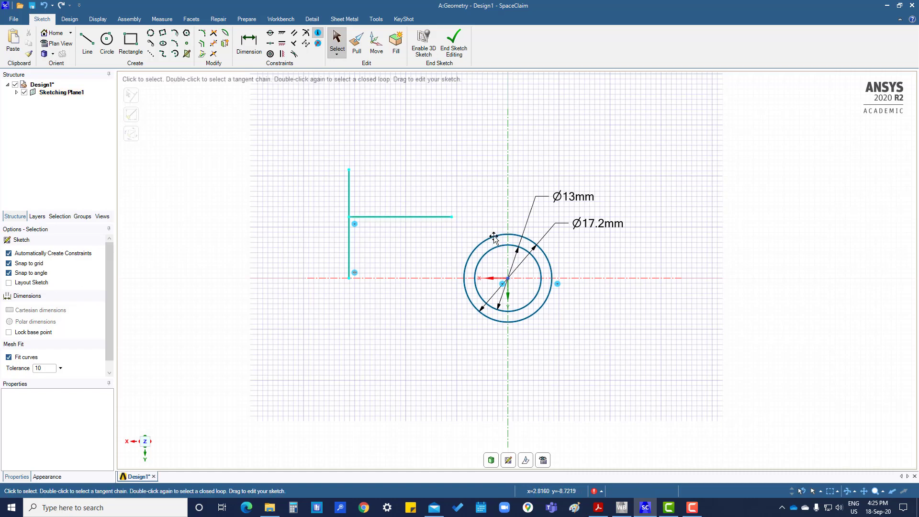
{"action": "left_click", "coordinate": [294, 54]}
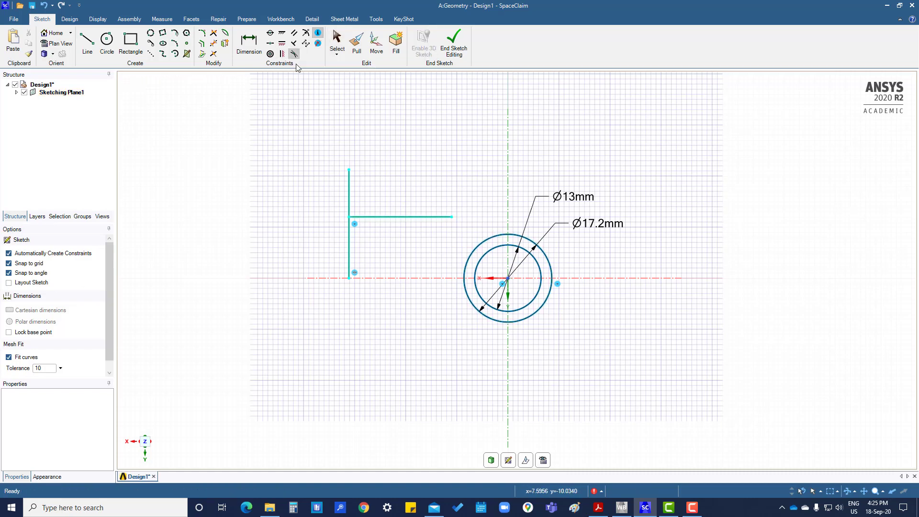
{"action": "left_click", "coordinate": [410, 217]}
{"action": "left_click", "coordinate": [501, 236]}
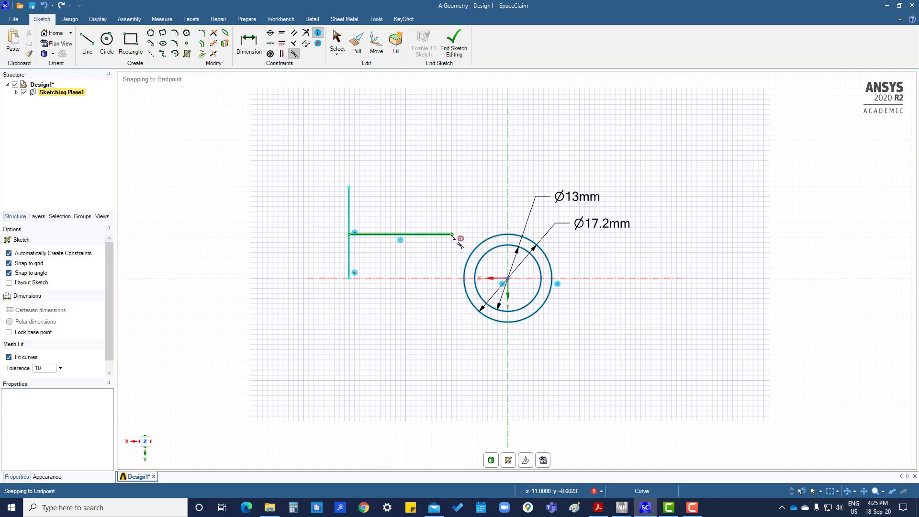
Extend the horizontal line past the circles and window-select all sketch curves and dimensions
{"action": "key", "text": "Escape"}
{"action": "left_click_drag", "start_coordinate": [451, 234], "coordinate": [627, 243]}
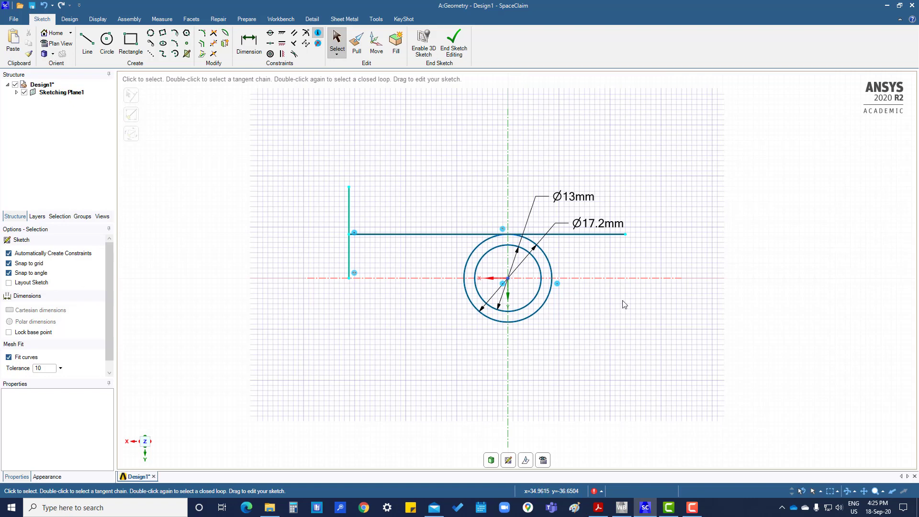
{"action": "left_click_drag", "start_coordinate": [288, 140], "coordinate": [674, 400]}
Delete the selected geometry and sketch two circles, the left one centred on the x-axis
{"action": "key", "text": "Delete"}
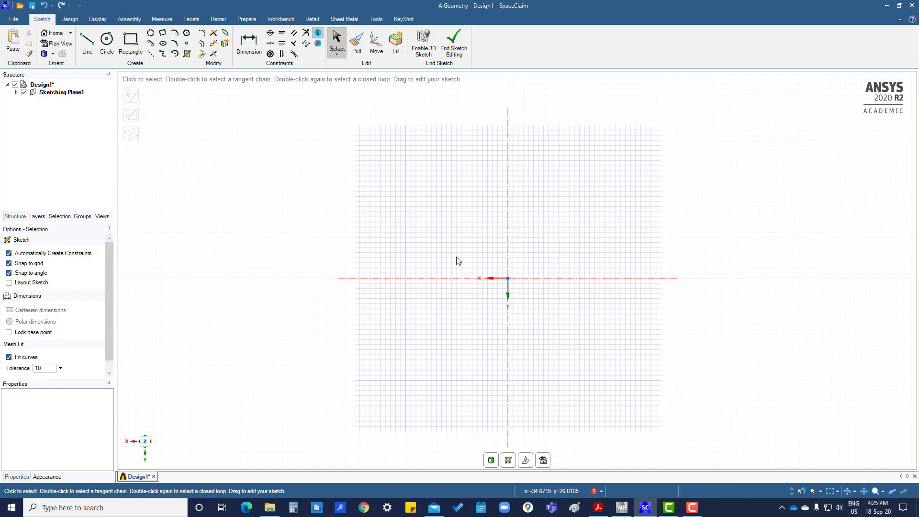
{"action": "left_click", "coordinate": [106, 41]}
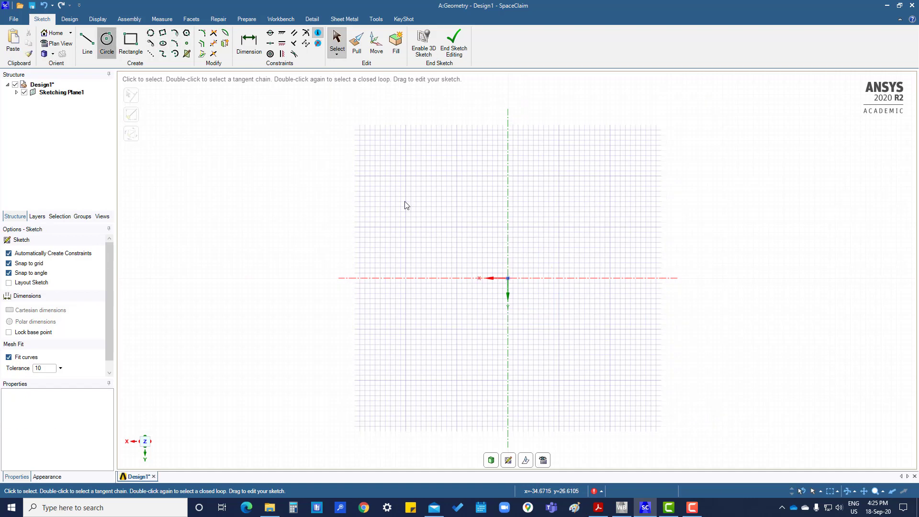
{"action": "left_click", "coordinate": [437, 279]}
{"action": "left_click", "coordinate": [436, 247]}
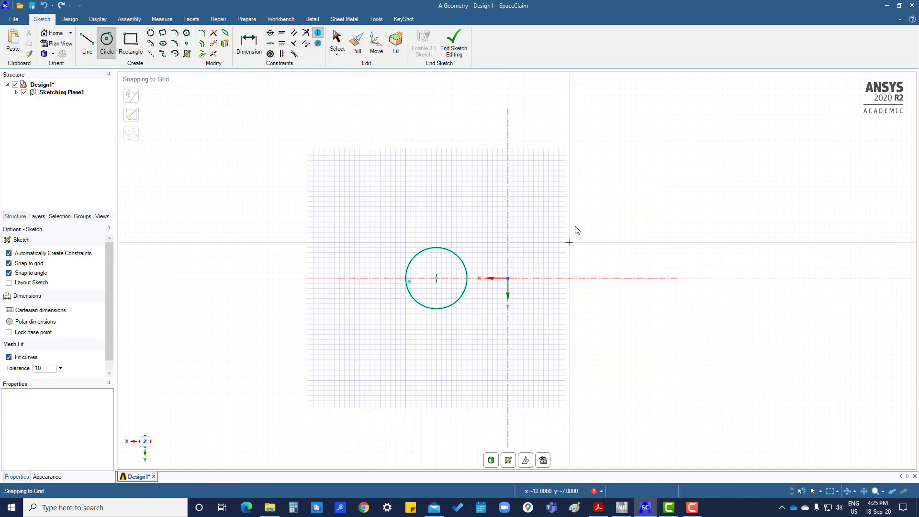
{"action": "left_click", "coordinate": [560, 217]}
{"action": "left_click", "coordinate": [585, 193]}
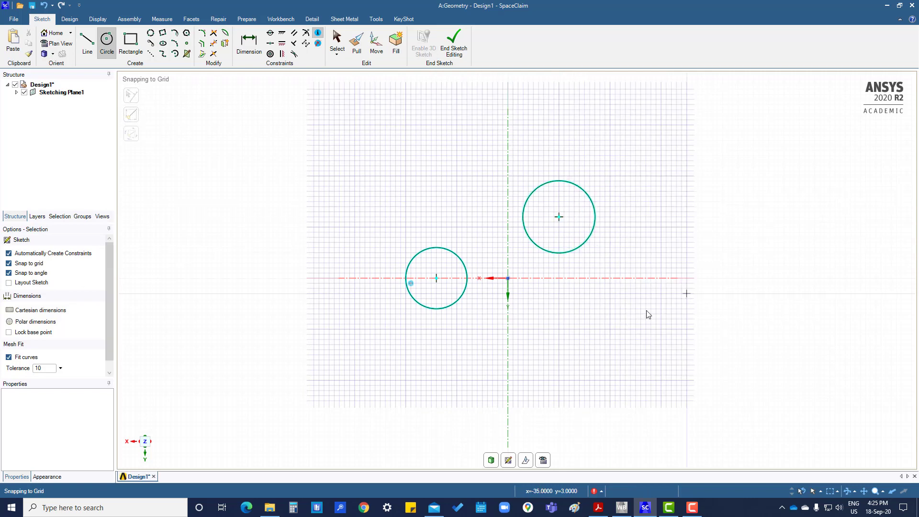
{"action": "key", "text": "Escape"}
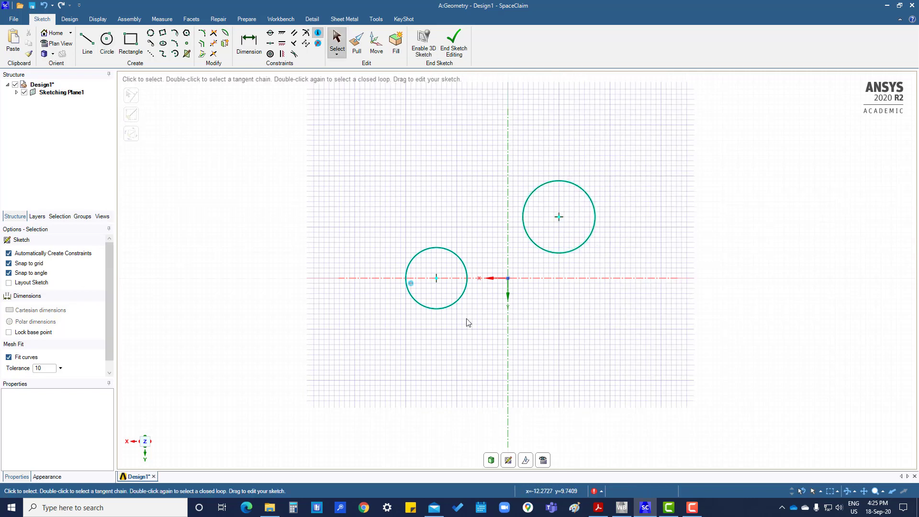
Dimension the left circle at Ø12mm and 14mm from the vertical axis
{"action": "left_click", "coordinate": [249, 43]}
{"action": "left_click", "coordinate": [444, 252]}
{"action": "left_click", "coordinate": [379, 238]}
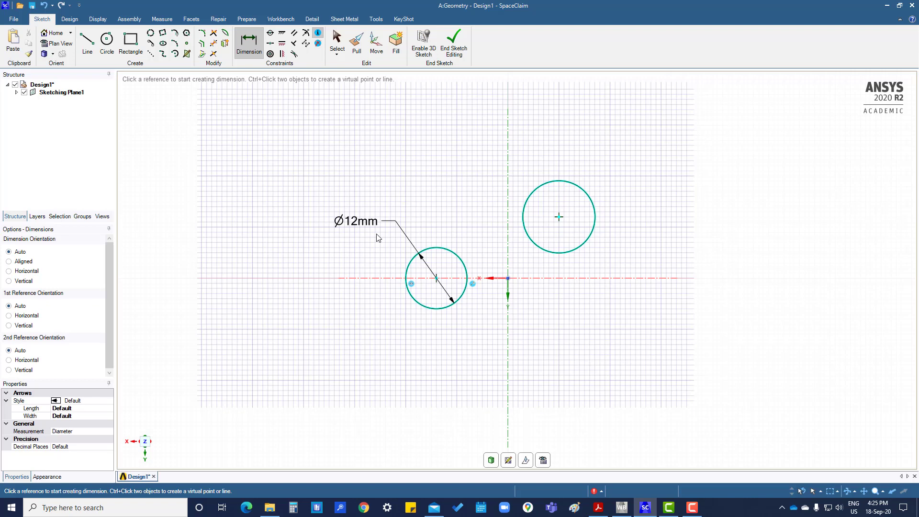
{"action": "left_click", "coordinate": [437, 278]}
{"action": "left_click", "coordinate": [509, 280]}
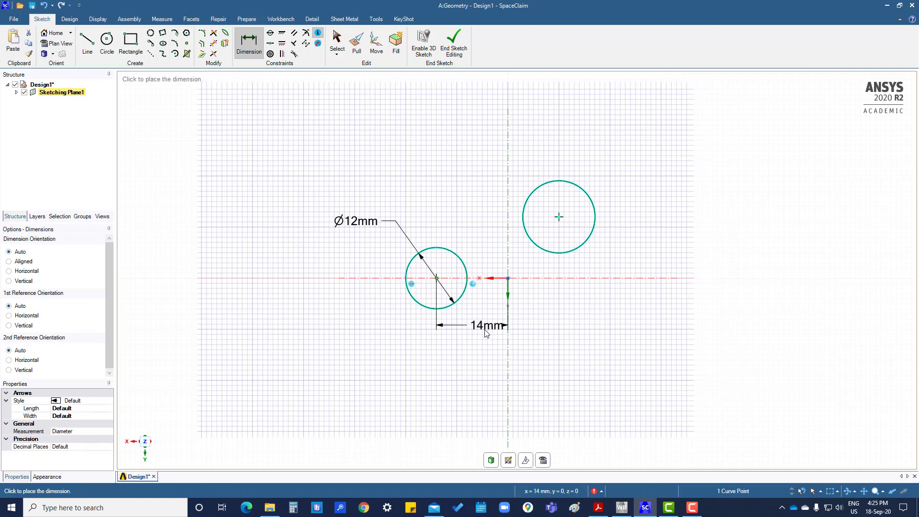
{"action": "left_click", "coordinate": [485, 338]}
{"action": "key", "text": "Escape"}
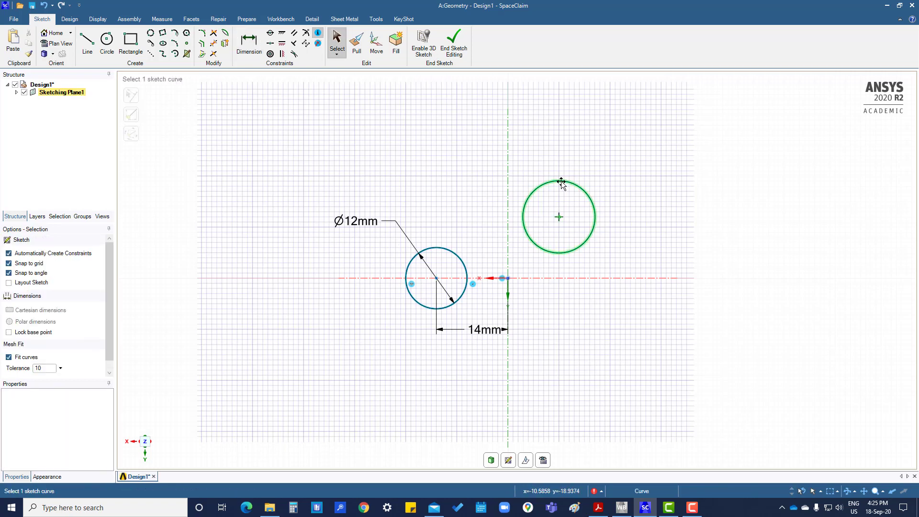
Give the right circle the same radius as the left circle, then drag it lower and further right
{"action": "left_click", "coordinate": [306, 36]}
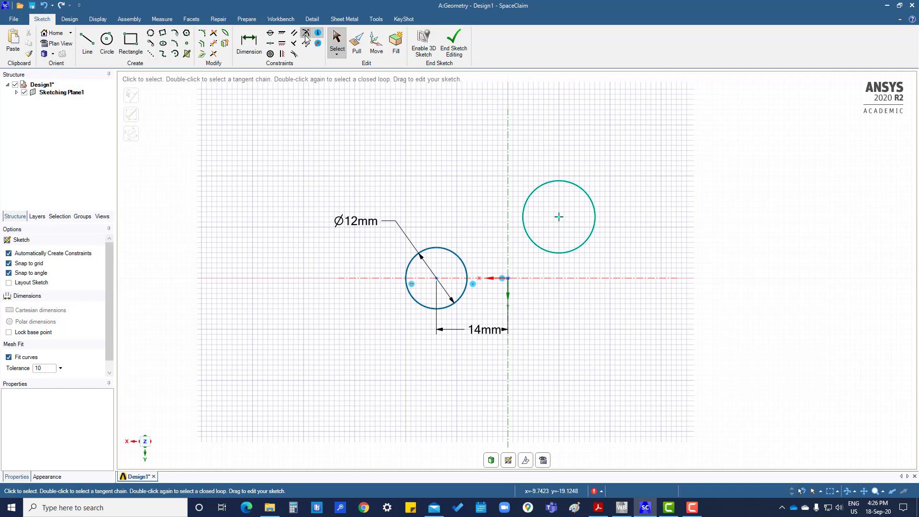
{"action": "left_click", "coordinate": [460, 260]}
{"action": "left_click", "coordinate": [552, 182]}
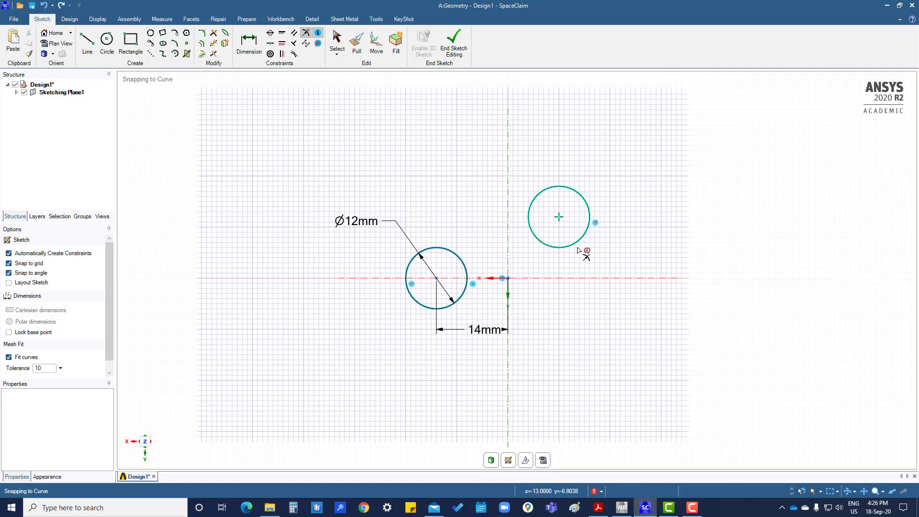
{"action": "key", "text": "Escape"}
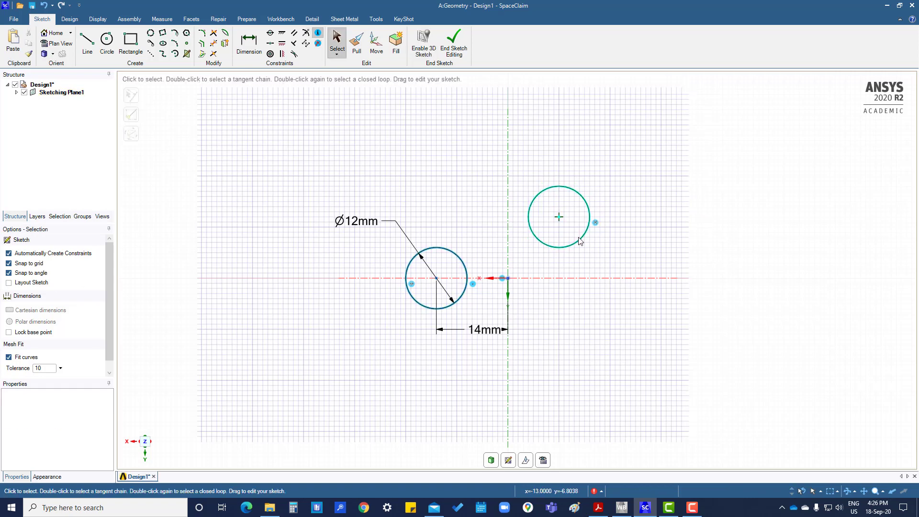
{"action": "left_click", "coordinate": [577, 195]}
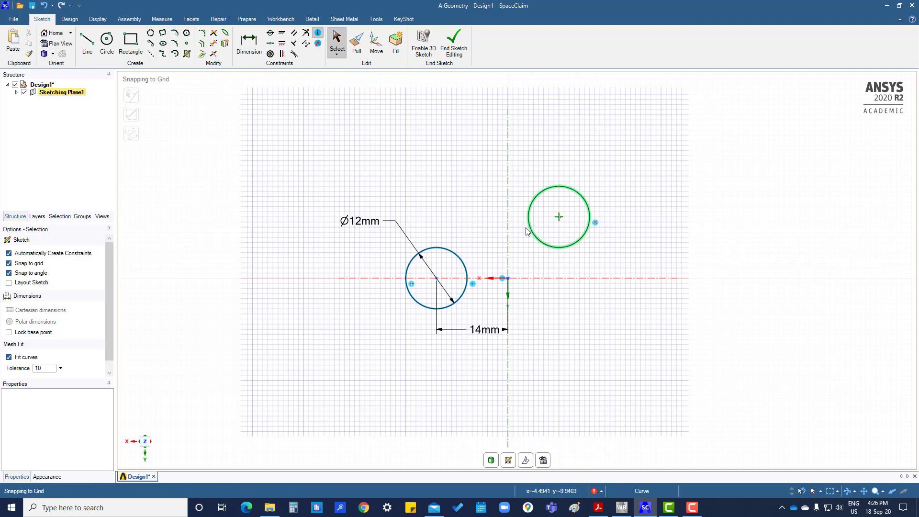
{"action": "mouse_move", "coordinate": [569, 228]}
{"action": "left_mouse_down"}
{"action": "mouse_move", "coordinate": [577, 262]}
{"action": "mouse_move", "coordinate": [566, 277]}
{"action": "mouse_move", "coordinate": [578, 237]}
{"action": "left_mouse_up"}
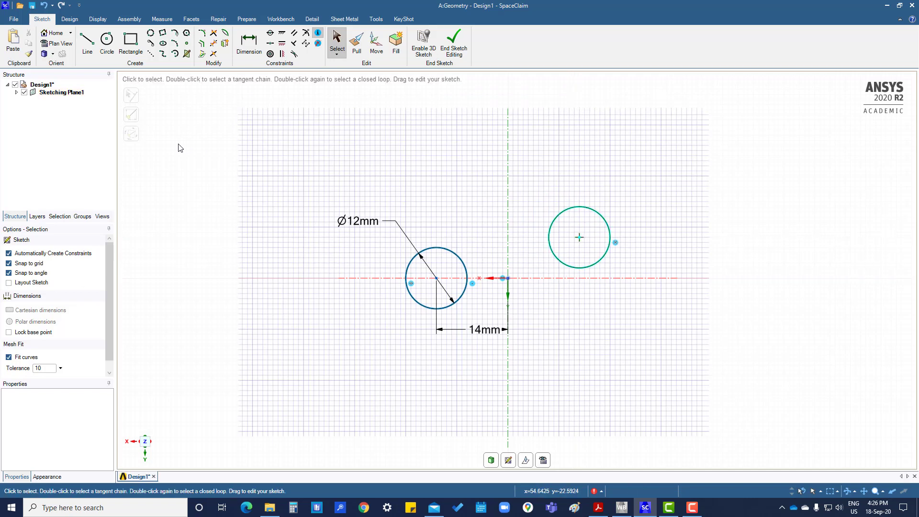
Constrain the right circle's centre coincident with the x-axis, level with the Ø12mm circle
{"action": "left_click", "coordinate": [577, 208]}
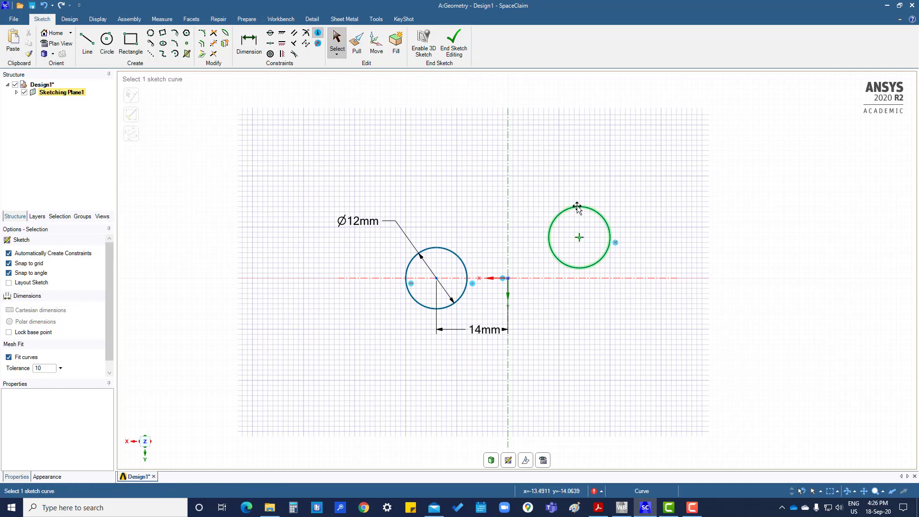
{"action": "left_click", "coordinate": [613, 89]}
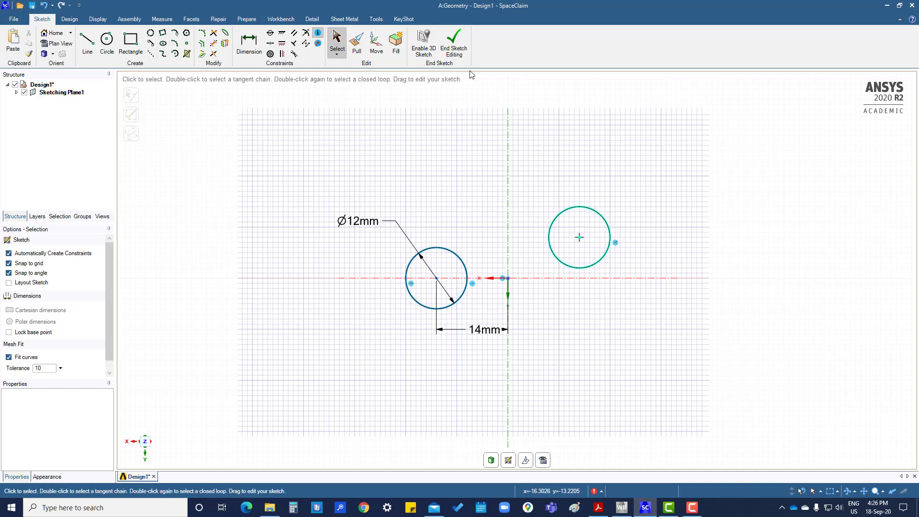
{"action": "left_click", "coordinate": [270, 32]}
{"action": "left_click", "coordinate": [580, 238]}
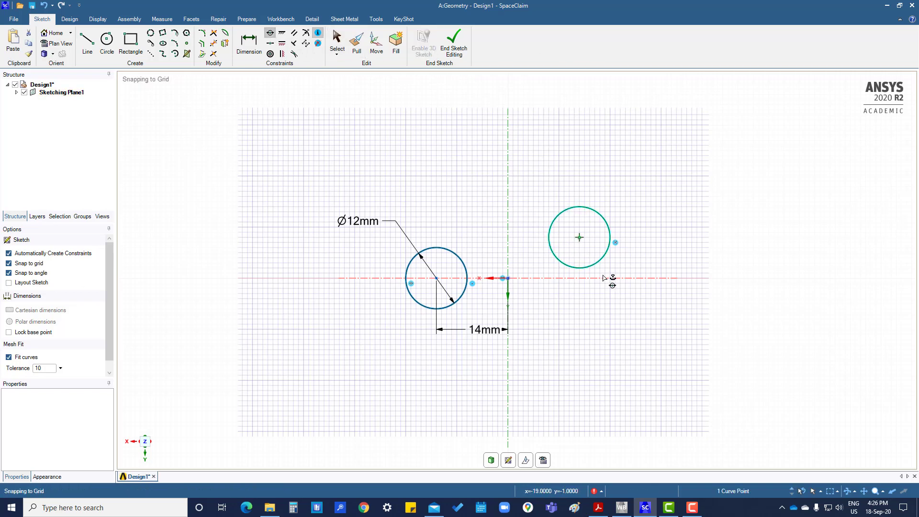
{"action": "left_click", "coordinate": [581, 279]}
{"action": "key", "text": "Escape"}
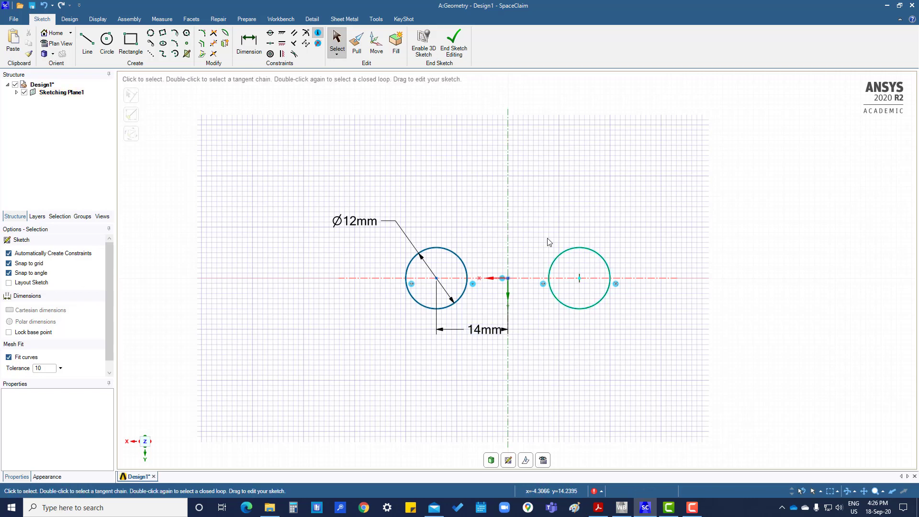
Remove the 14mm dimension and make both circle centres symmetric about the vertical axis
{"action": "key", "text": "ctrl+z"}
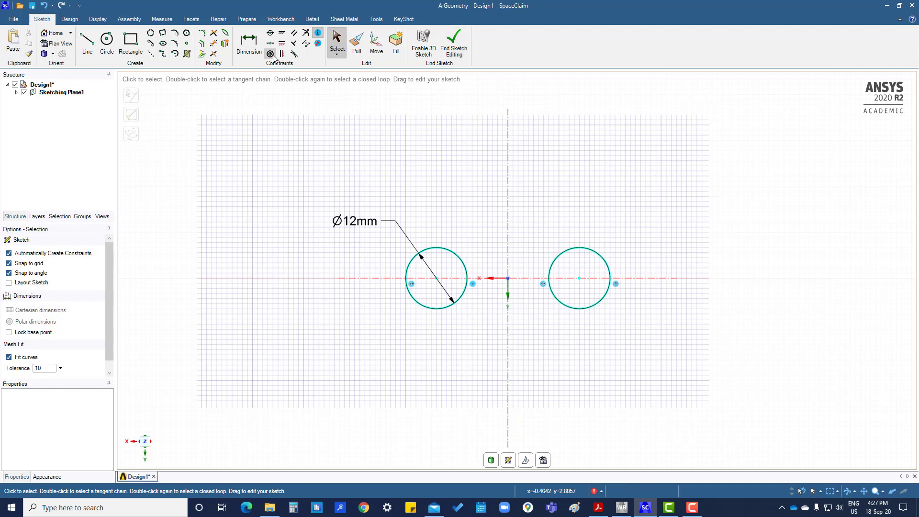
{"action": "left_click", "coordinate": [306, 43]}
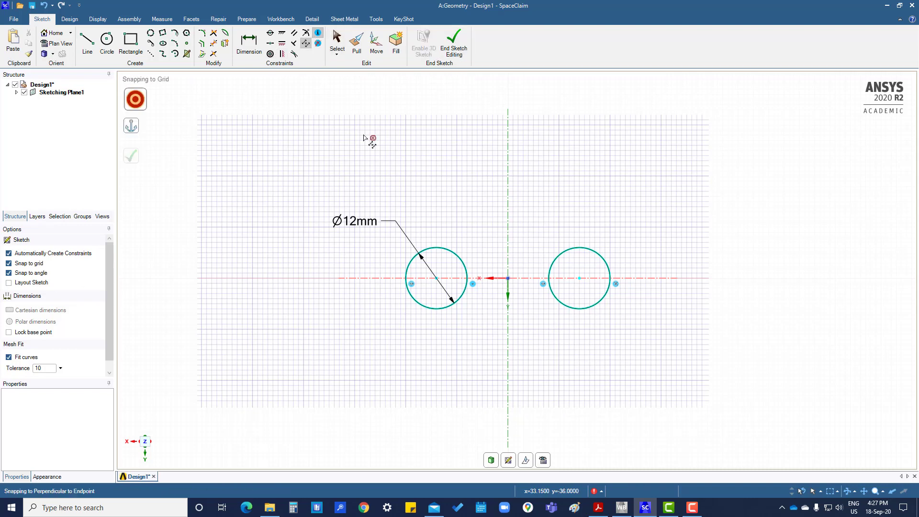
{"action": "left_click", "coordinate": [437, 278]}
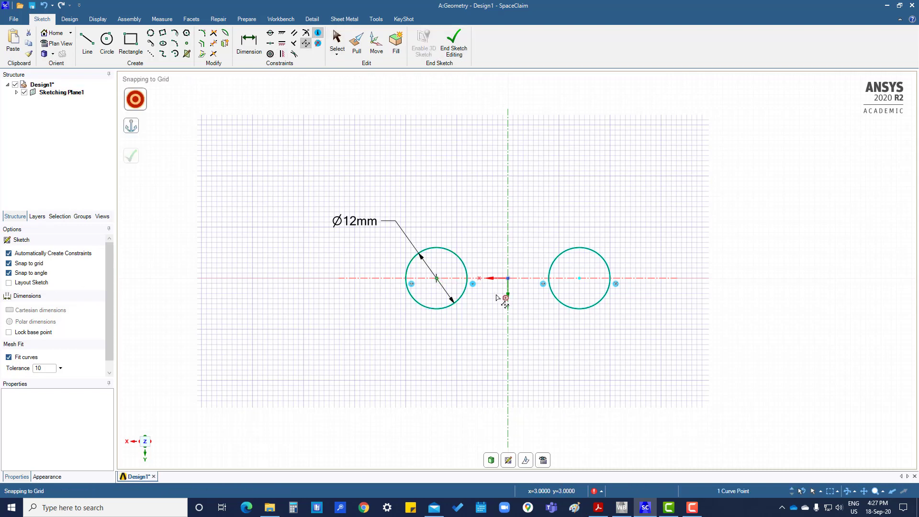
{"action": "left_click", "coordinate": [507, 309]}
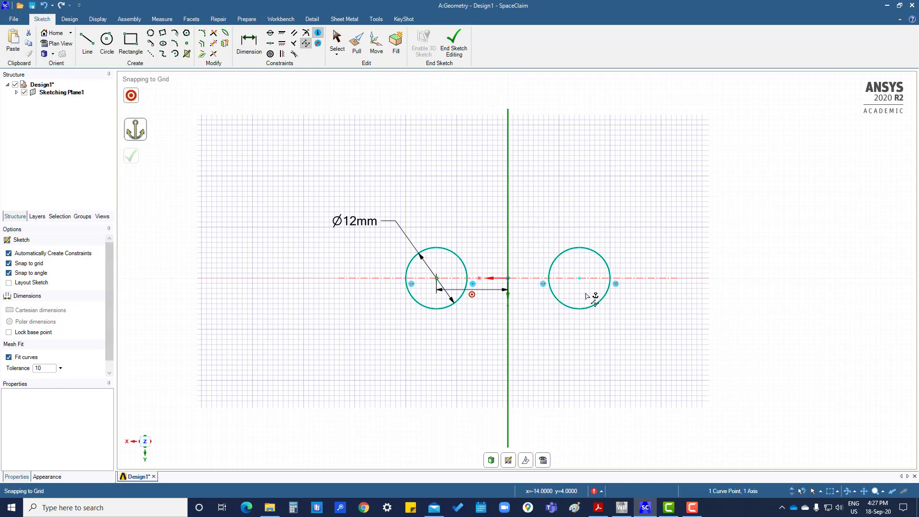
{"action": "left_click", "coordinate": [525, 283]}
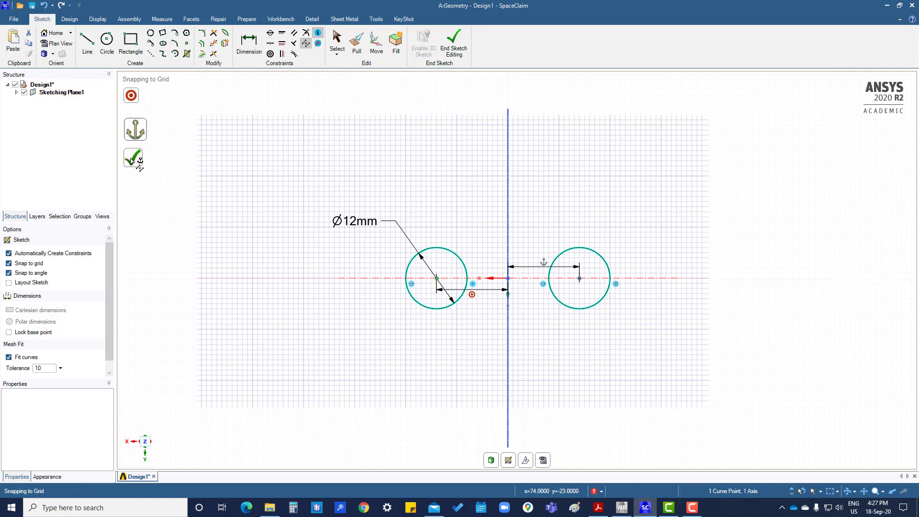
{"action": "left_click", "coordinate": [131, 157]}
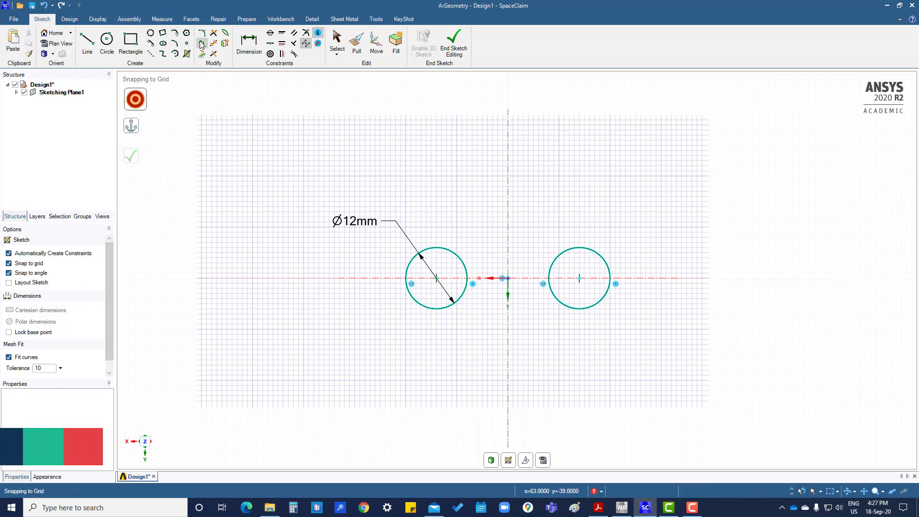
Dimension the left circle's centre 14mm from the vertical axis
{"action": "left_click", "coordinate": [249, 42]}
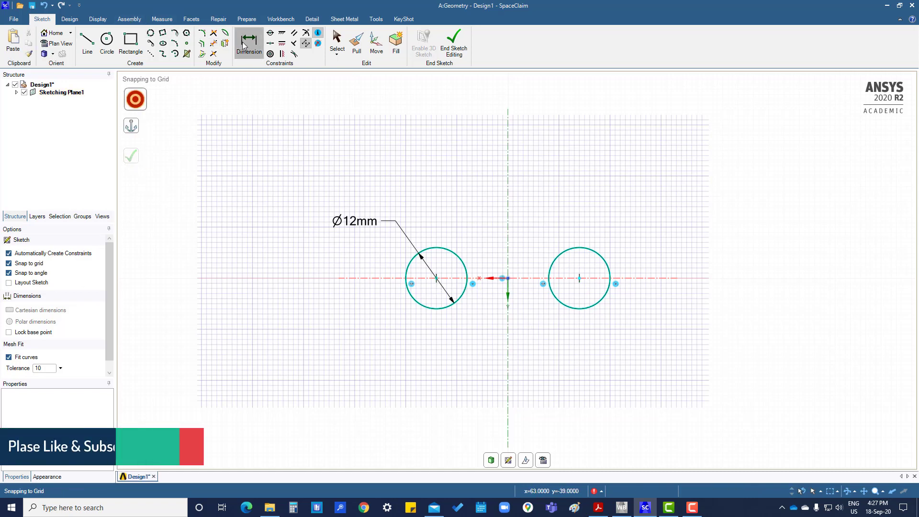
{"action": "left_click", "coordinate": [437, 278]}
{"action": "left_click", "coordinate": [508, 334]}
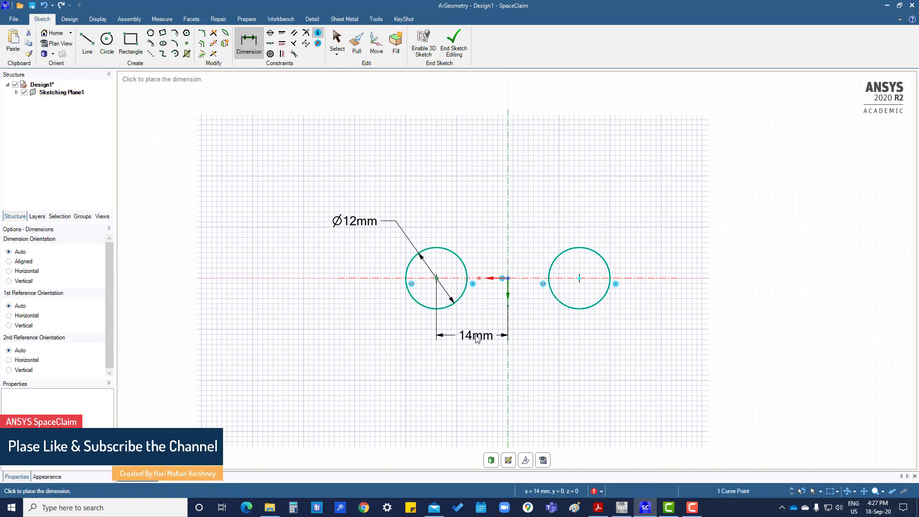